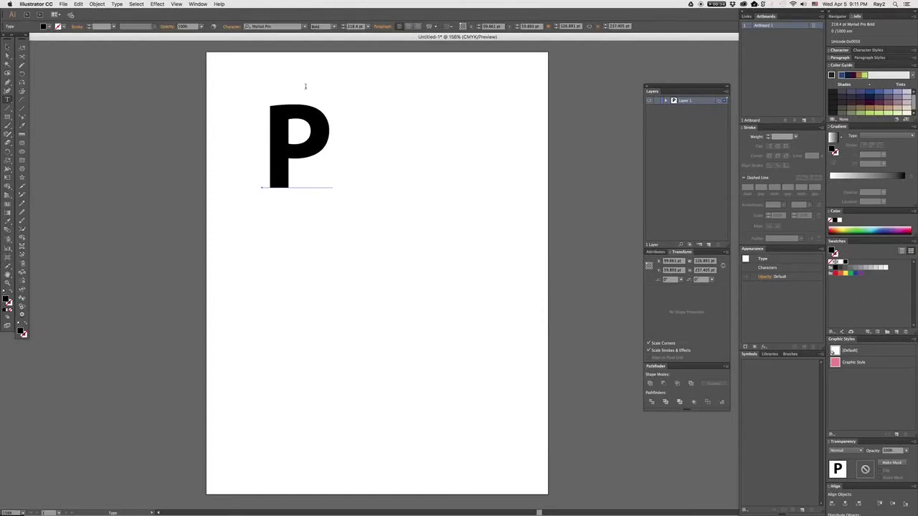
- Apply a 3D Extrude & Bevel effect to the P with Isometric Left position
{"action": "left_click", "coordinate": [158, 4]}
{"action": "mouse_move", "coordinate": [197, 48]}
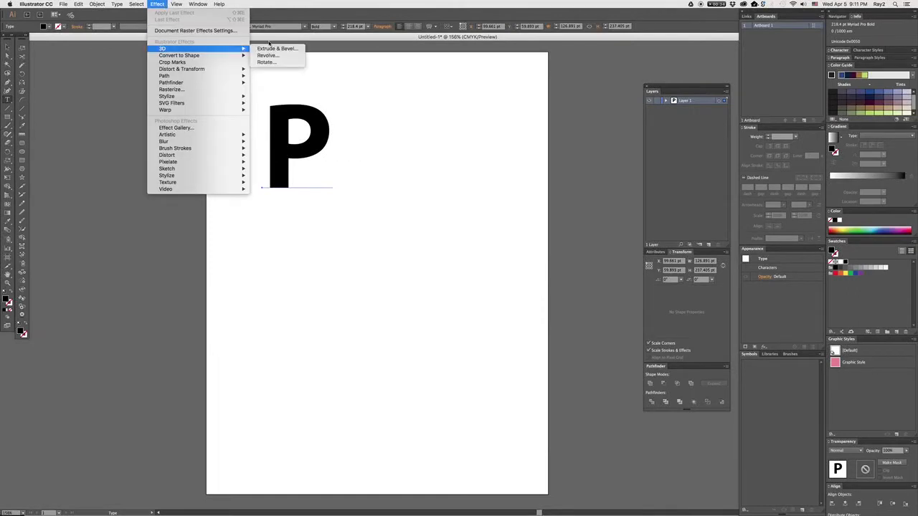
{"action": "left_click", "coordinate": [273, 48]}
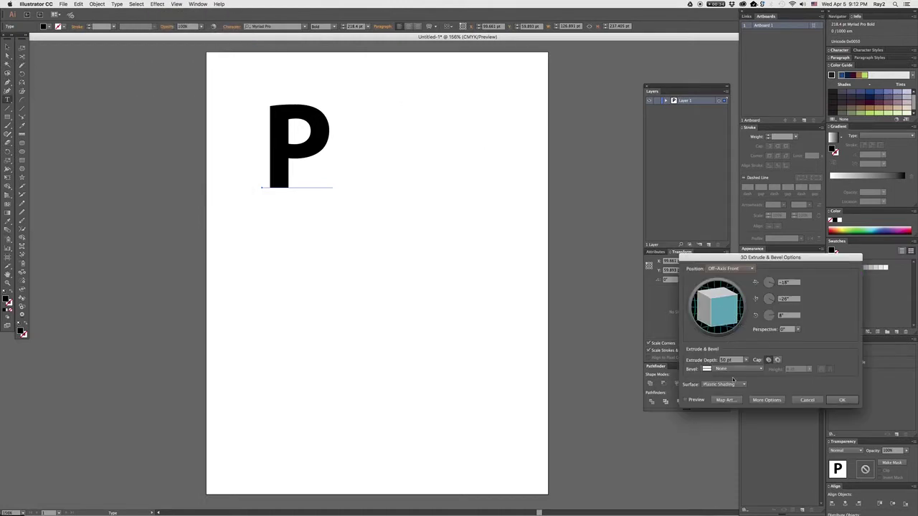
{"action": "left_click", "coordinate": [685, 400]}
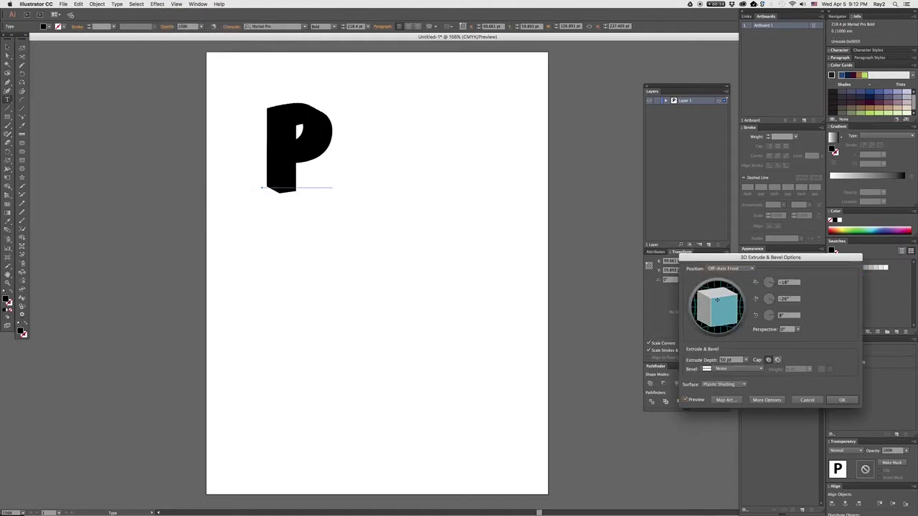
{"action": "left_click", "coordinate": [730, 270]}
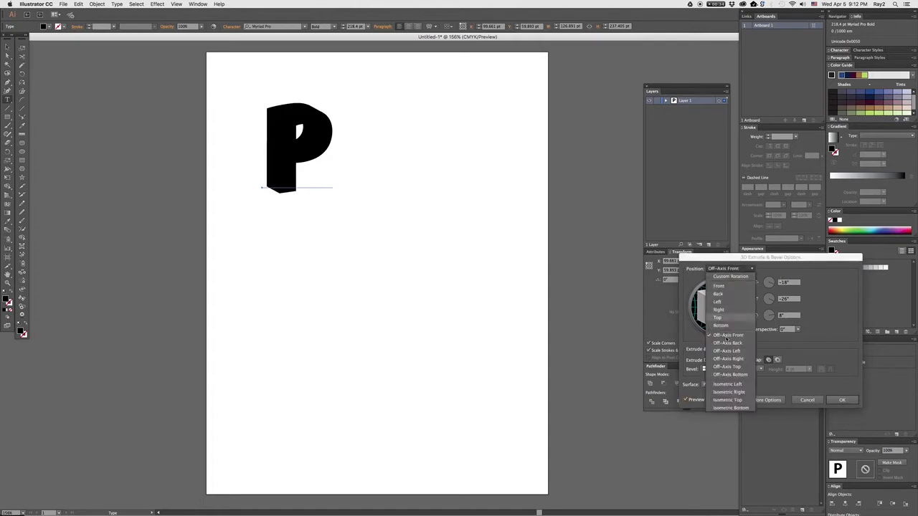
{"action": "left_click", "coordinate": [729, 385]}
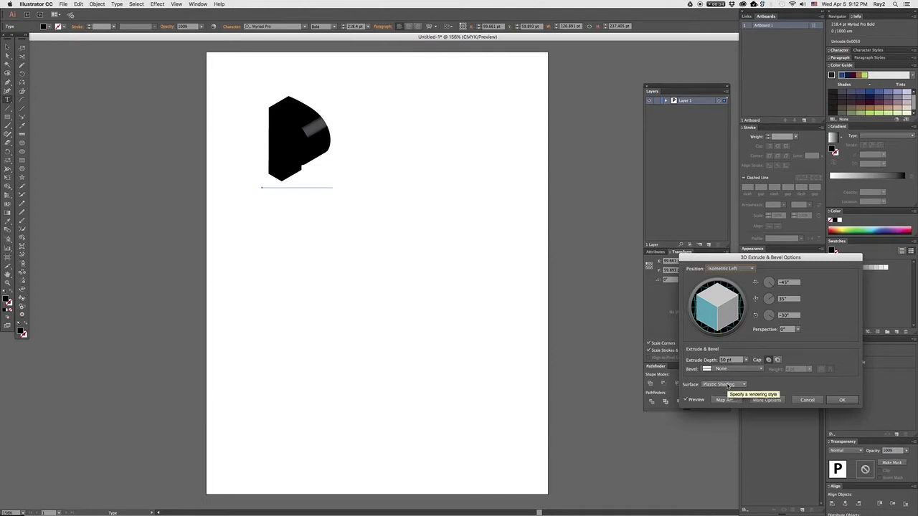
- Adjust the extrusion's shading options, confirm the effect, and fill the 3D P red
{"action": "left_click", "coordinate": [768, 401]}
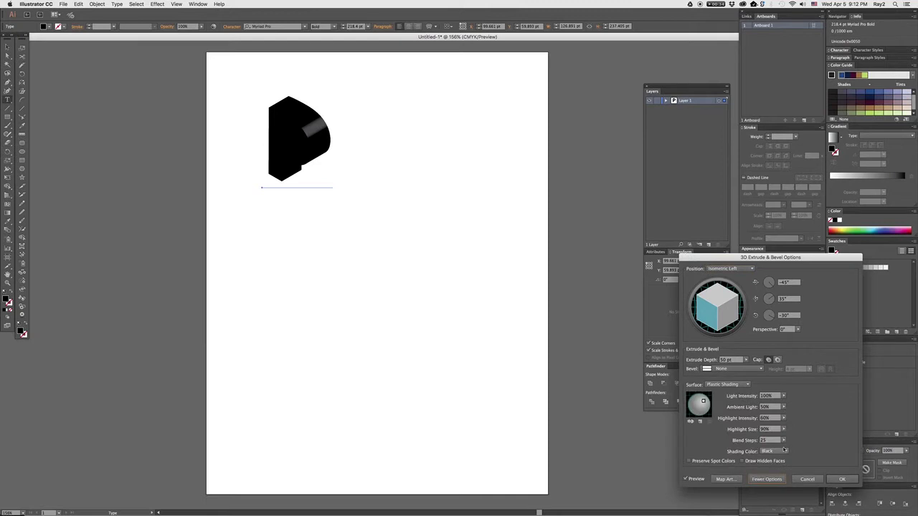
{"action": "left_click", "coordinate": [761, 441]}
{"action": "left_click", "coordinate": [783, 451]}
{"action": "key", "text": "Return"}
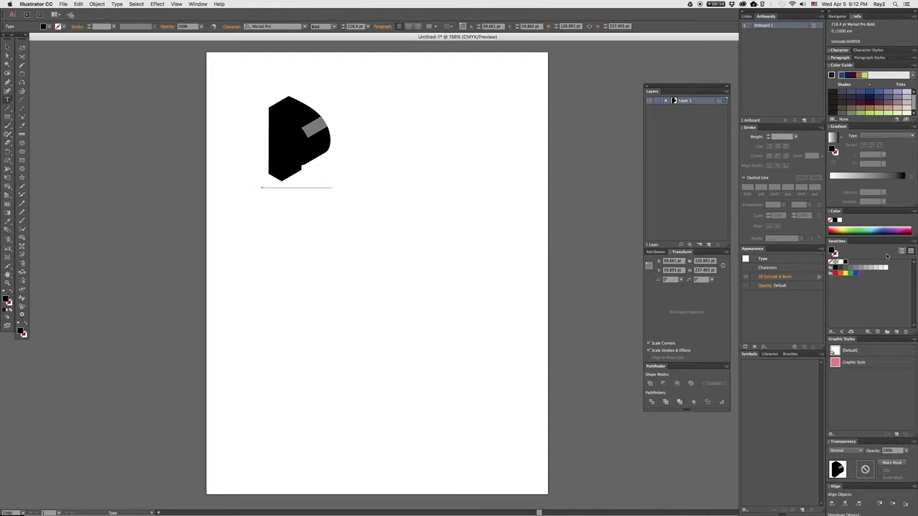
{"action": "left_click", "coordinate": [835, 274]}
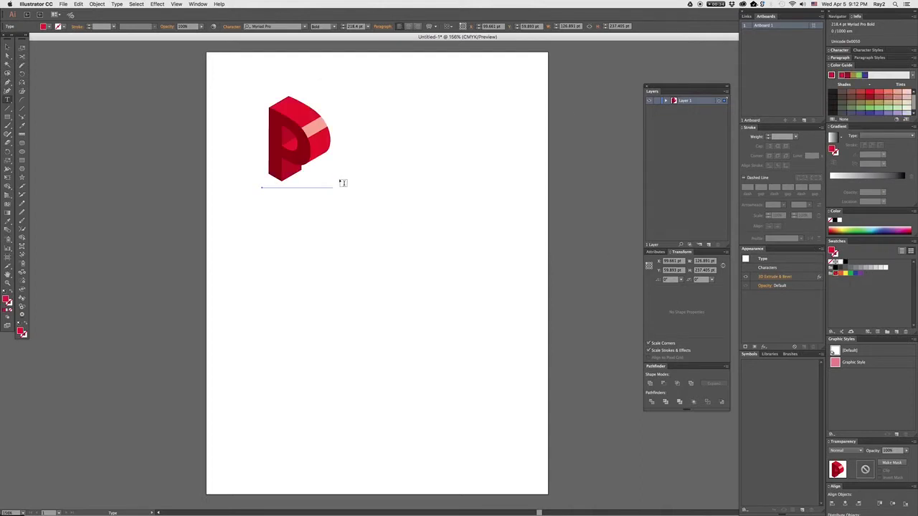
- Place a copy of the 3D P to the right and expand its appearance
{"action": "left_click_drag", "start_coordinate": [309, 161], "coordinate": [453, 166], "text": "alt"}
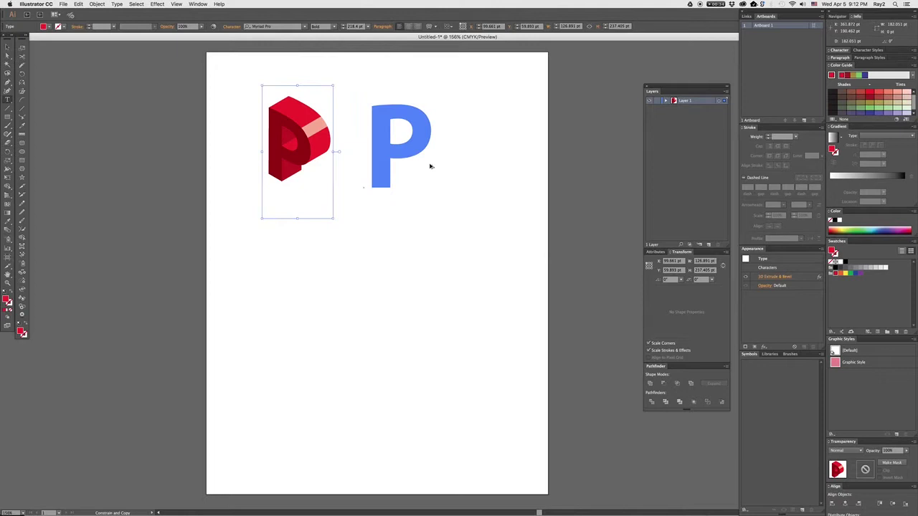
{"action": "left_click", "coordinate": [119, 5]}
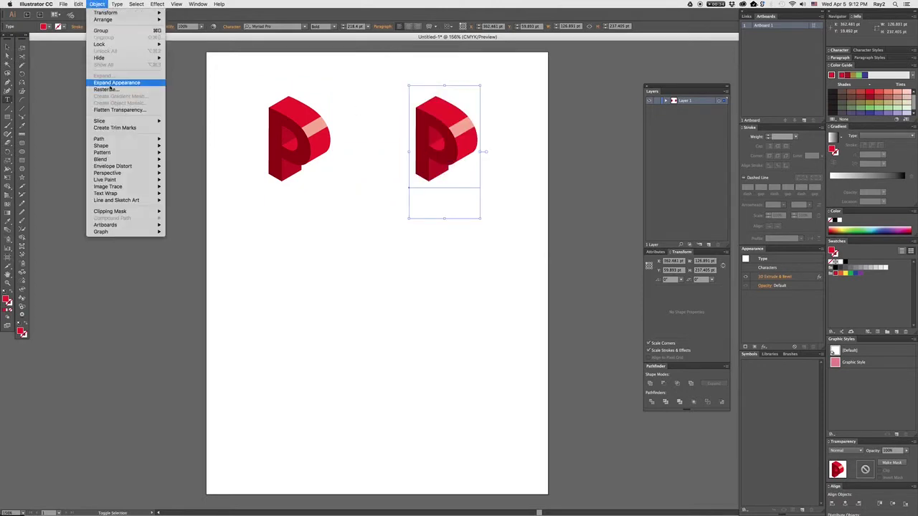
{"action": "left_click", "coordinate": [115, 83]}
- Select individual faces of the expanded copy with Direct Selection, then deselect
{"action": "key", "text": "super+shift+a"}
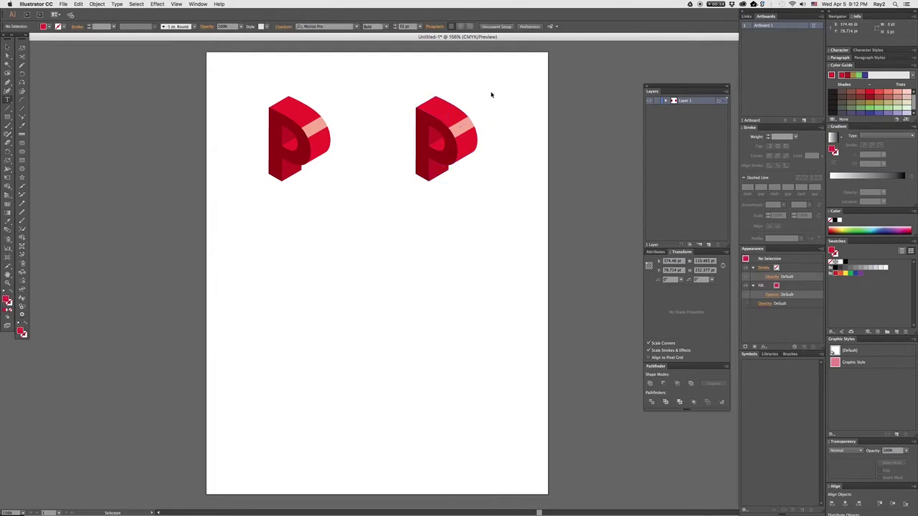
{"action": "key", "text": "a"}
{"action": "left_click", "coordinate": [469, 125]}
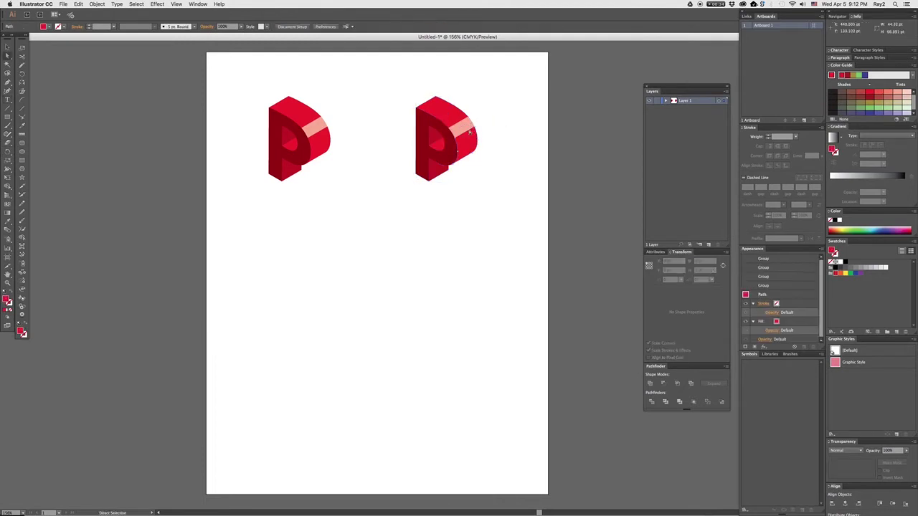
{"action": "left_click", "coordinate": [466, 126]}
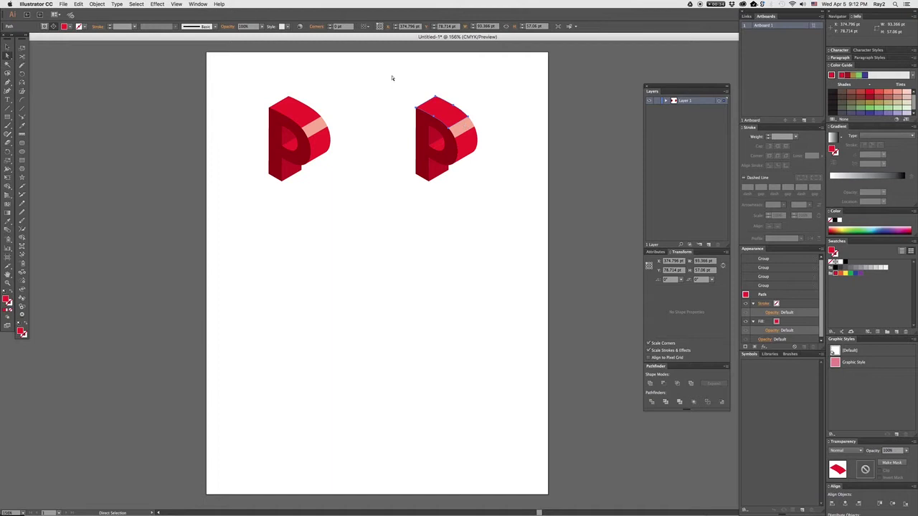
{"action": "left_click_drag", "start_coordinate": [392, 78], "coordinate": [495, 212]}
{"action": "left_click", "coordinate": [358, 106]}
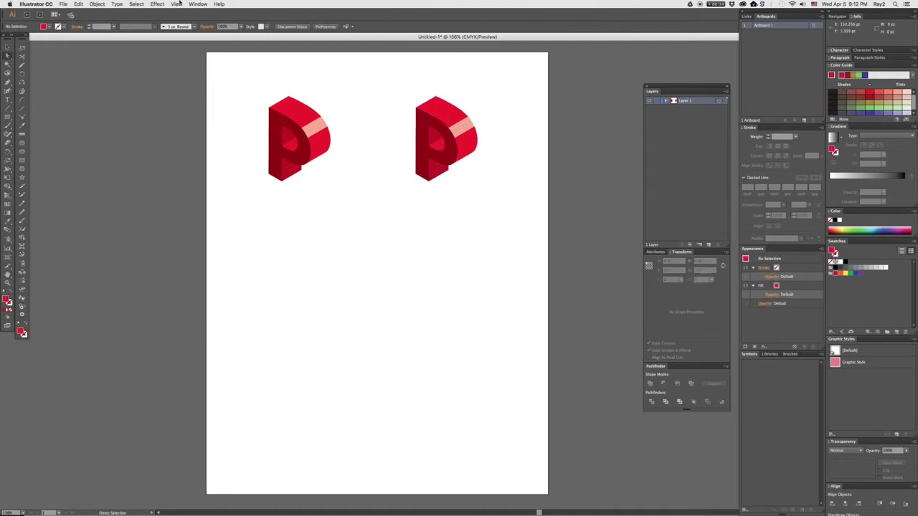
- Select all clipping masks, then marquee-select the right P's clip group
{"action": "left_click", "coordinate": [120, 4]}
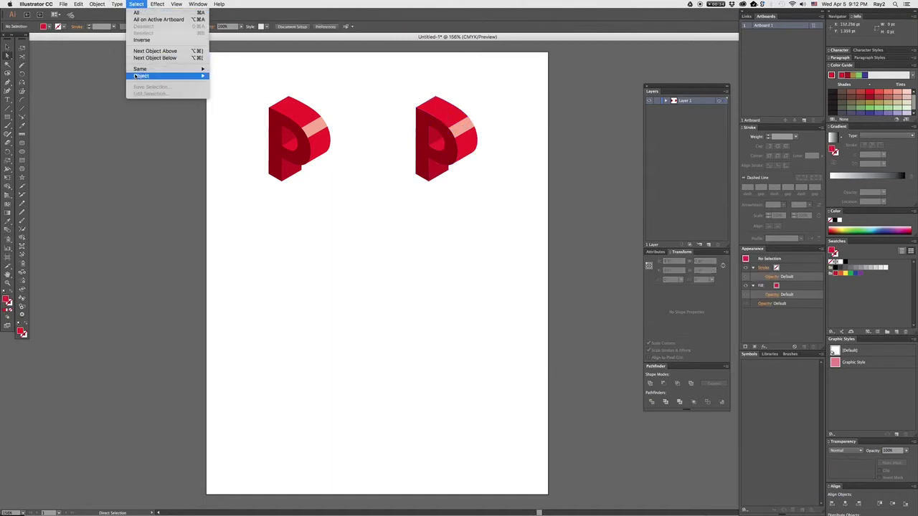
{"action": "mouse_move", "coordinate": [142, 75]}
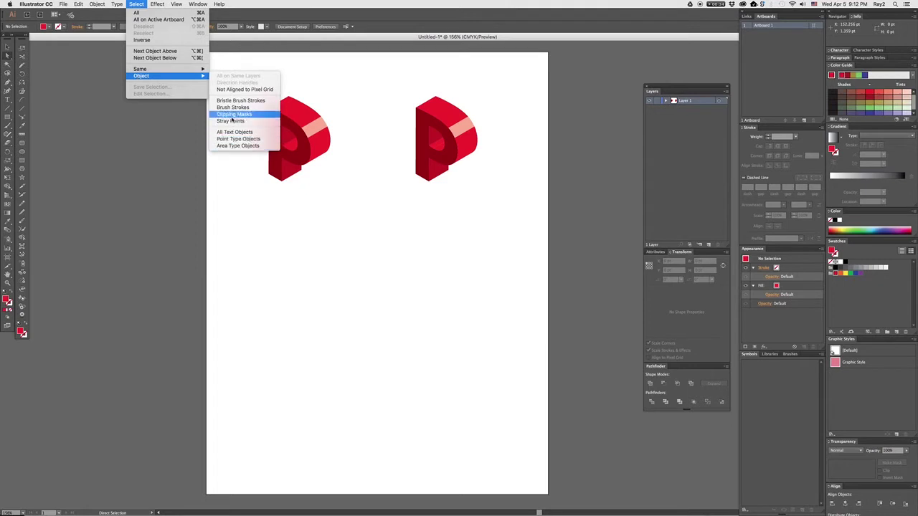
{"action": "left_click", "coordinate": [233, 115]}
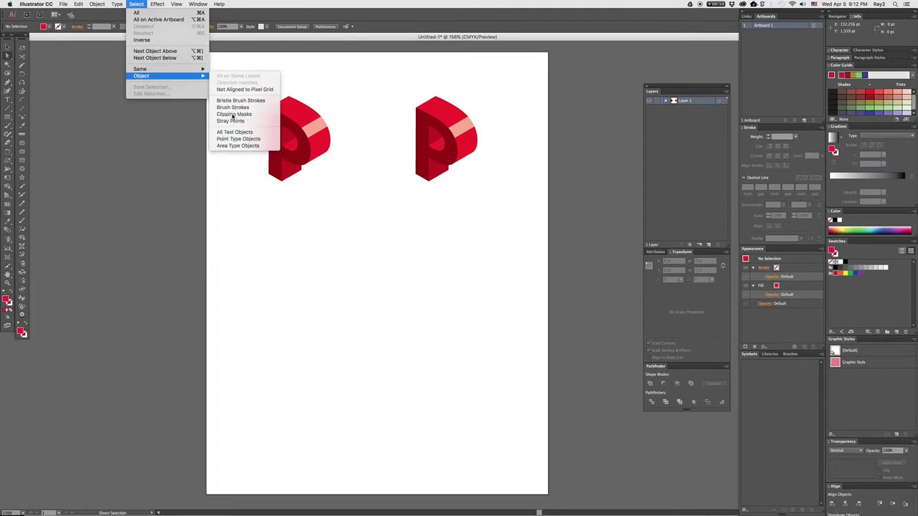
{"action": "left_click", "coordinate": [501, 176]}
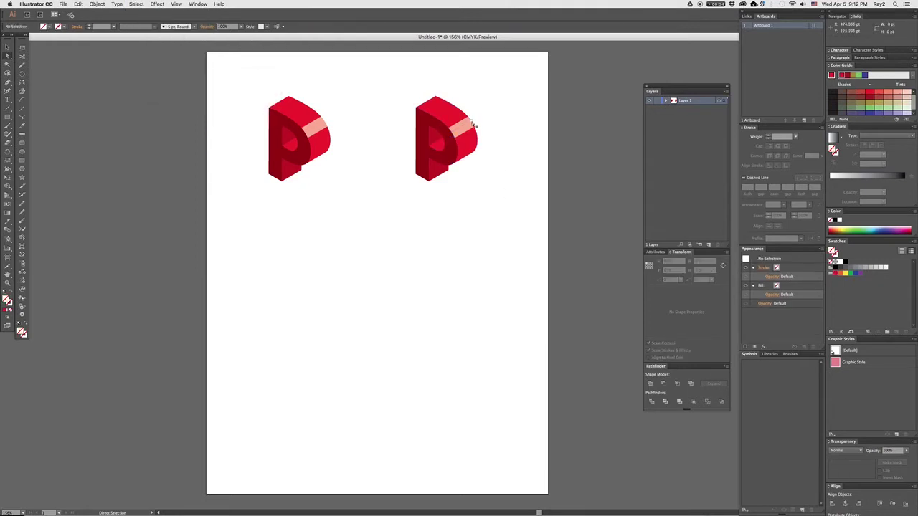
{"action": "left_click_drag", "start_coordinate": [486, 106], "coordinate": [472, 139]}
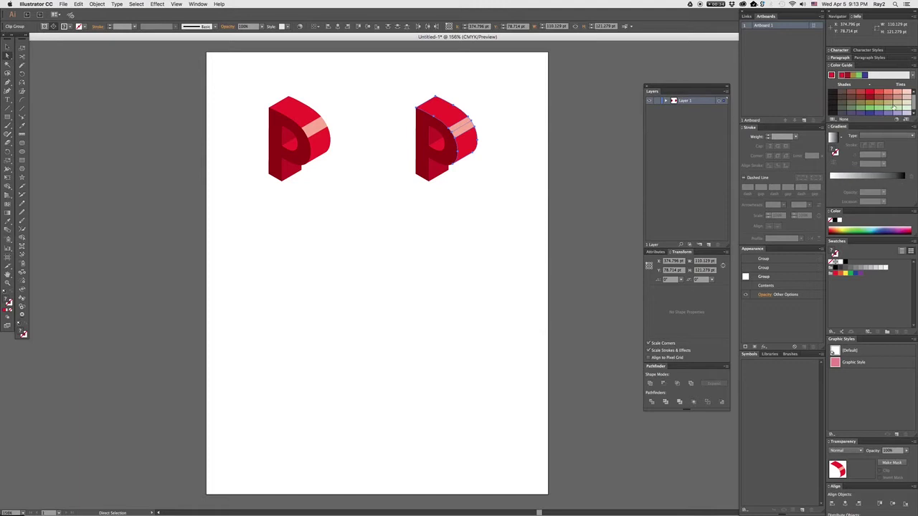
- Merge the selected right-P pieces with a Pathfinder shape mode
{"action": "left_click", "coordinate": [198, 3]}
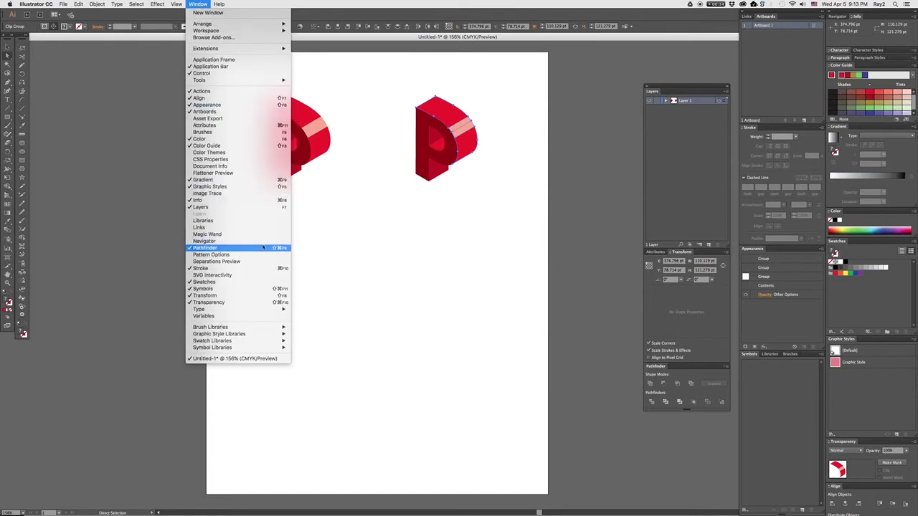
{"action": "left_click", "coordinate": [497, 251]}
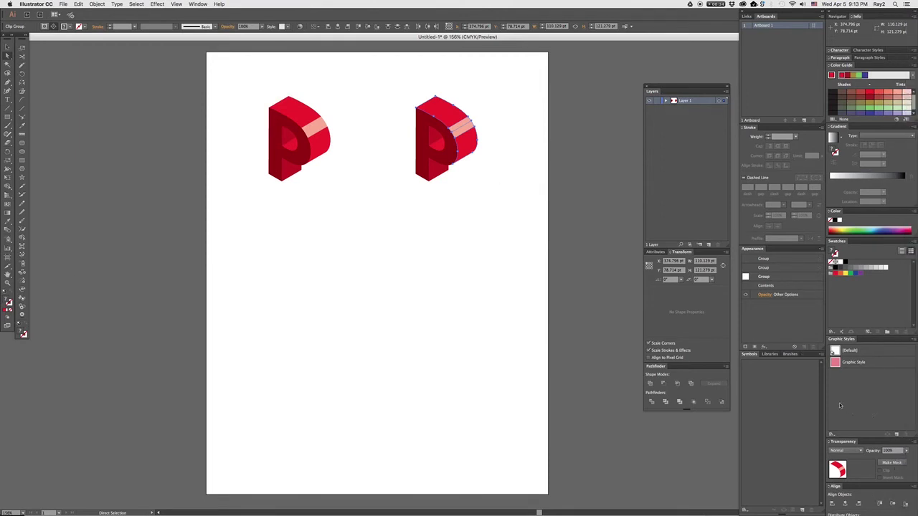
{"action": "left_click", "coordinate": [649, 384]}
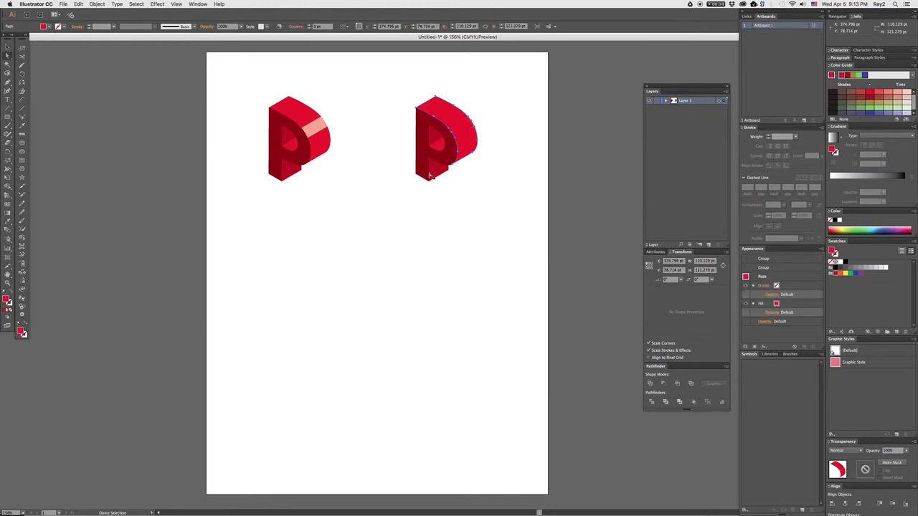
- Select the remaining inner pieces of the right P, merge them, and deselect
{"action": "left_click", "coordinate": [435, 144]}
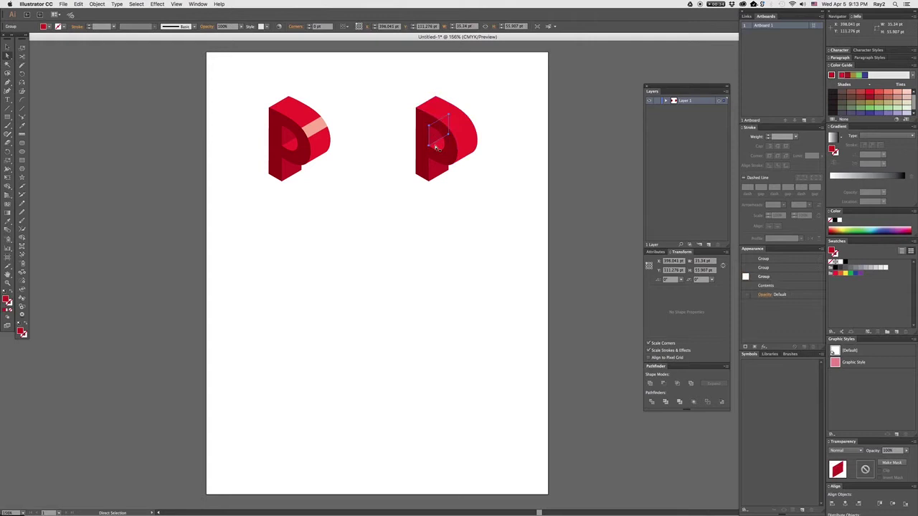
{"action": "left_click", "coordinate": [437, 147]}
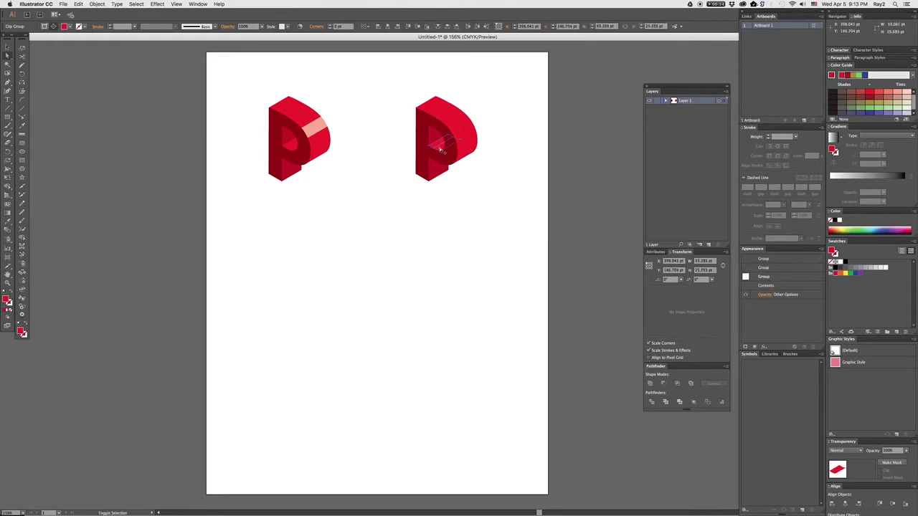
{"action": "left_click", "coordinate": [442, 152]}
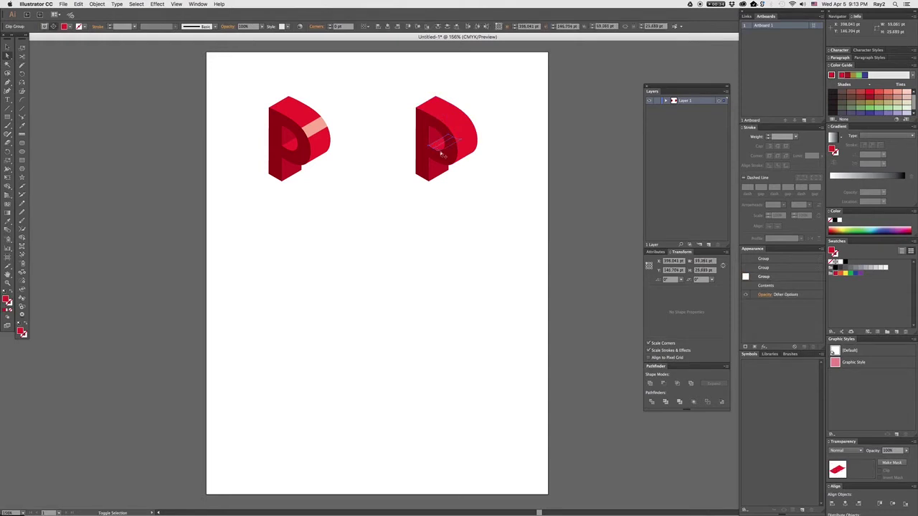
{"action": "left_click", "coordinate": [649, 383]}
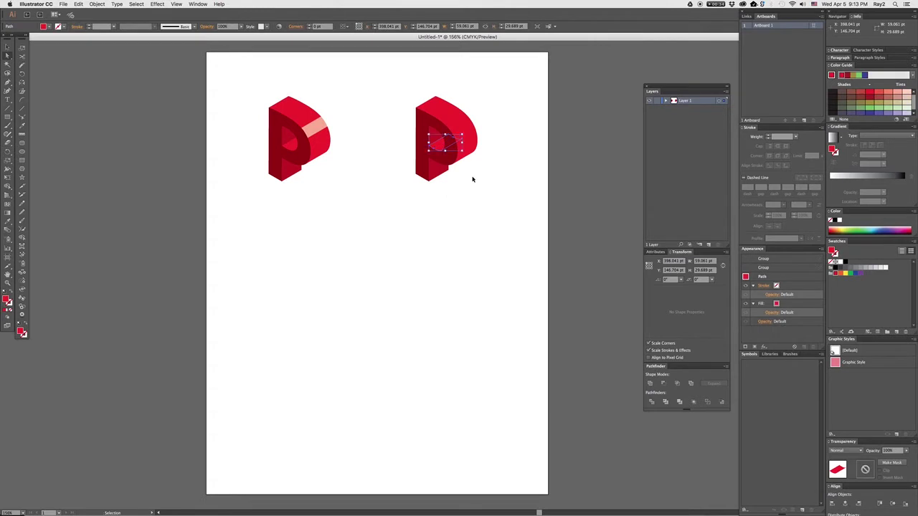
{"action": "key", "text": "a"}
{"action": "left_click", "coordinate": [453, 130]}
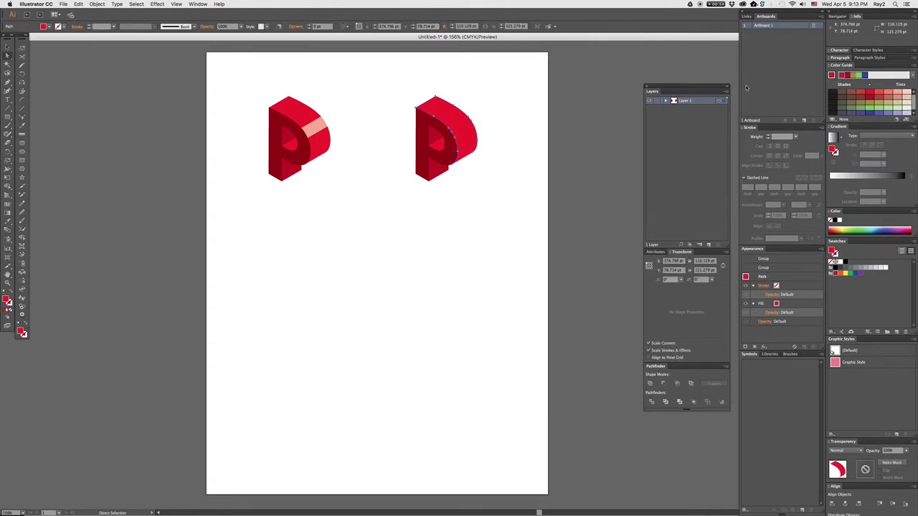
{"action": "left_click", "coordinate": [363, 100]}
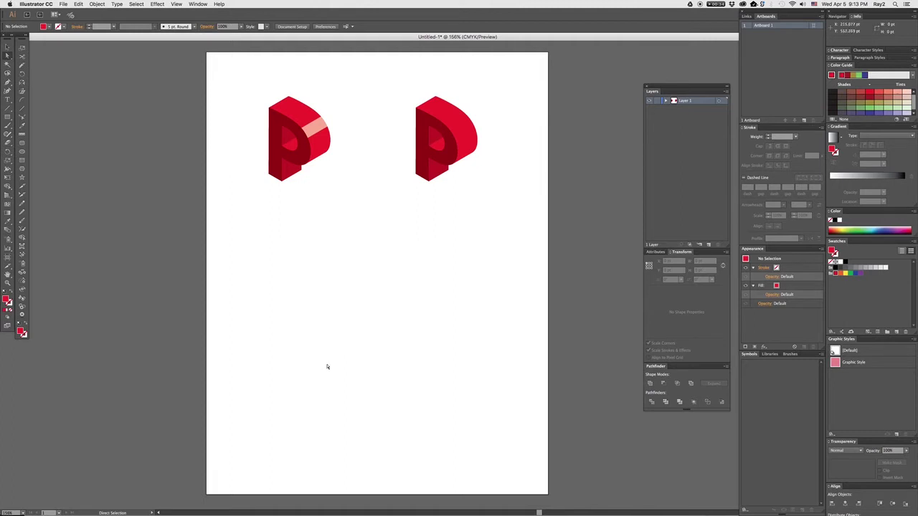
- Type a letter 'P' below the red Ps and scale it up large
{"action": "key", "text": "p"}
{"action": "left_click", "coordinate": [328, 333]}
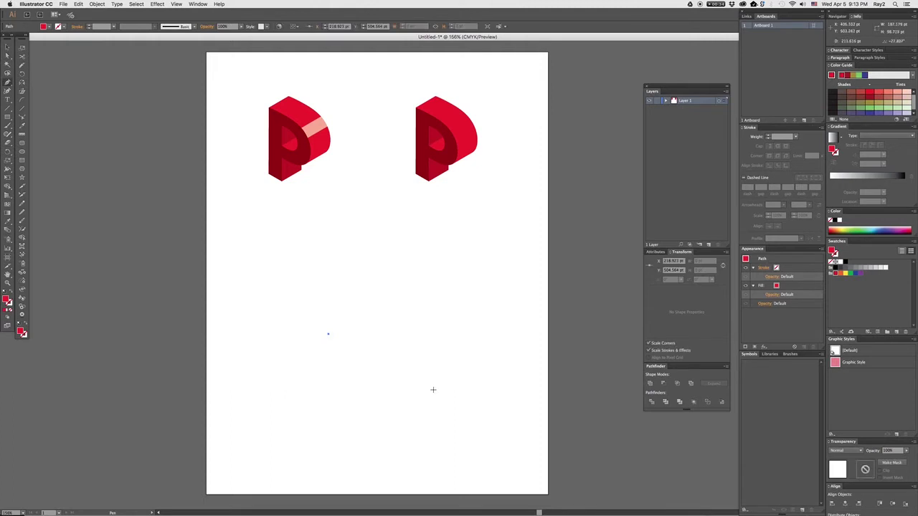
{"action": "left_click", "coordinate": [313, 305], "text": "ctrl"}
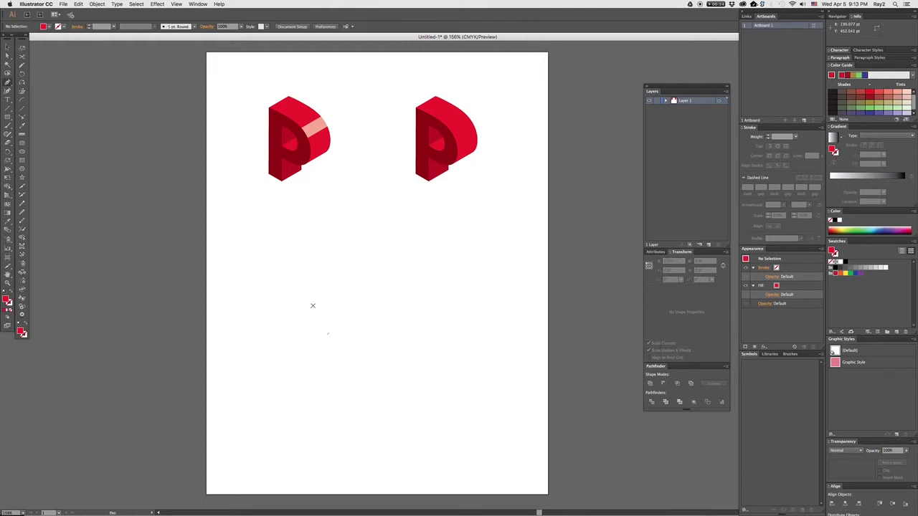
{"action": "key", "text": "t"}
{"action": "left_click", "coordinate": [317, 305]}
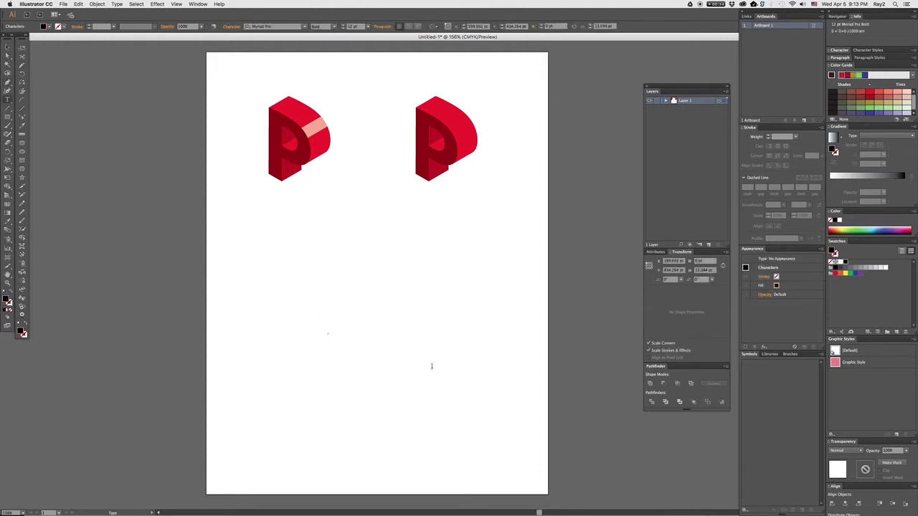
{"action": "type", "text": "P"}
{"action": "key", "text": "Escape"}
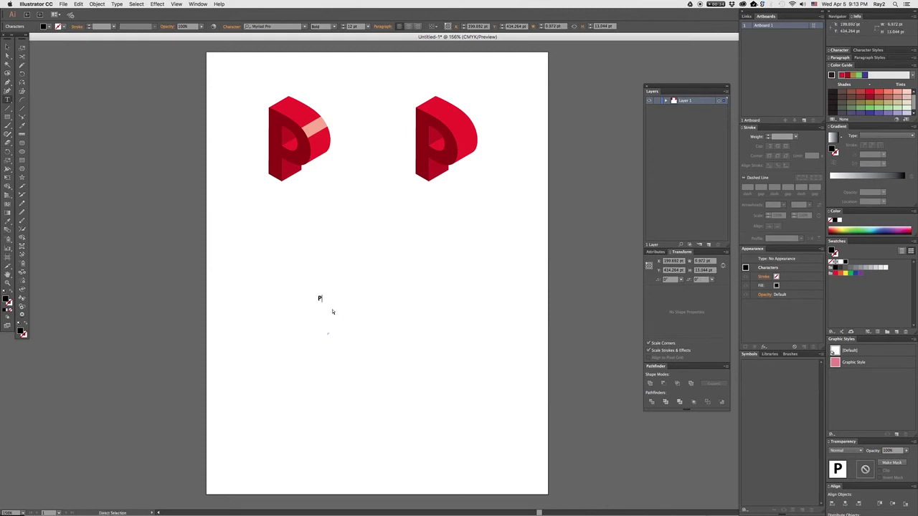
{"action": "left_click", "coordinate": [319, 300]}
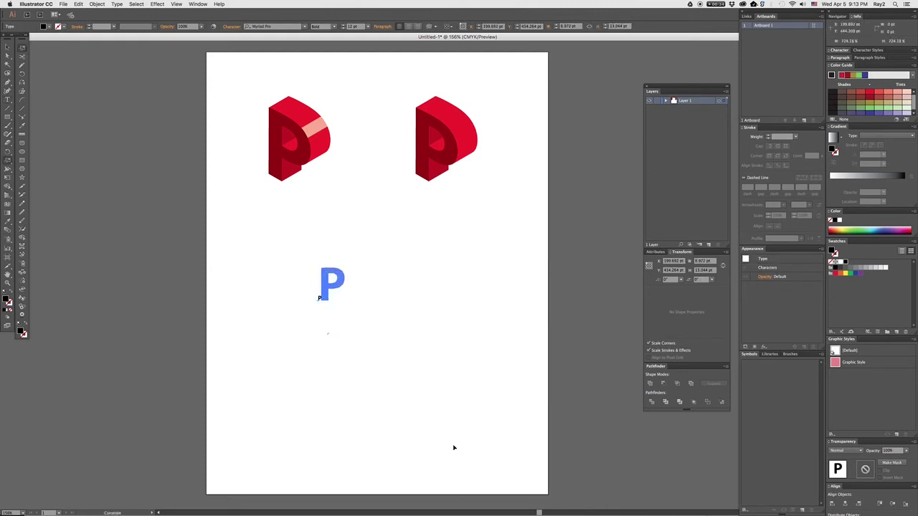
{"action": "left_click_drag", "start_coordinate": [355, 273], "coordinate": [374, 312]}
- Outline the P text and shear it into a slanted side view
{"action": "key", "text": "ctrl+shift+o"}
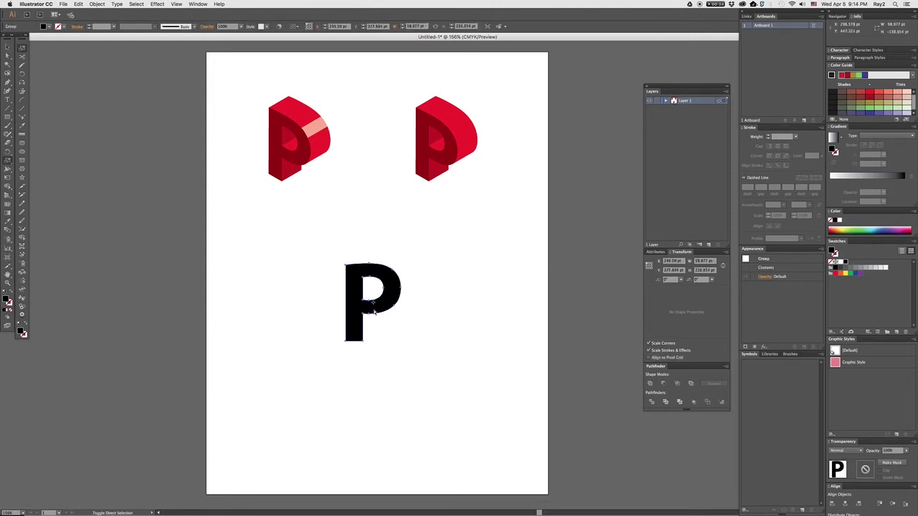
{"action": "key", "text": "s"}
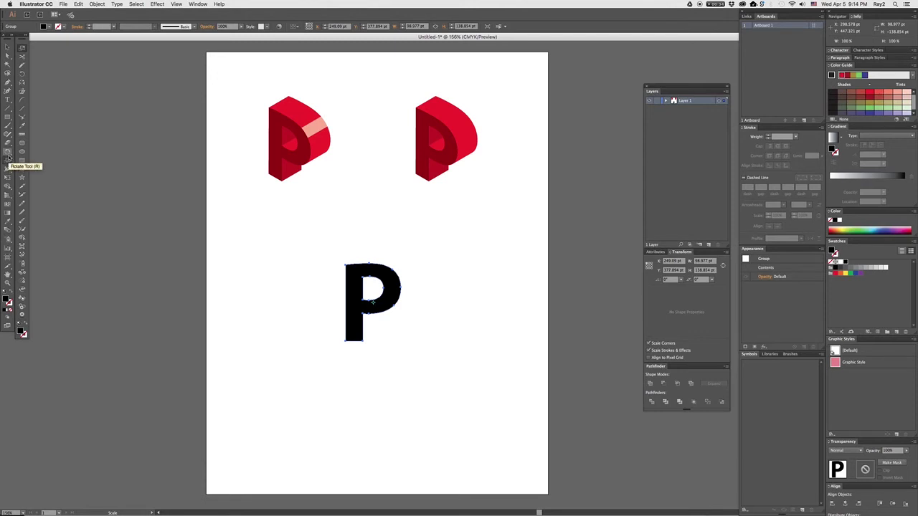
{"action": "left_click_drag", "start_coordinate": [8, 164], "coordinate": [40, 172]}
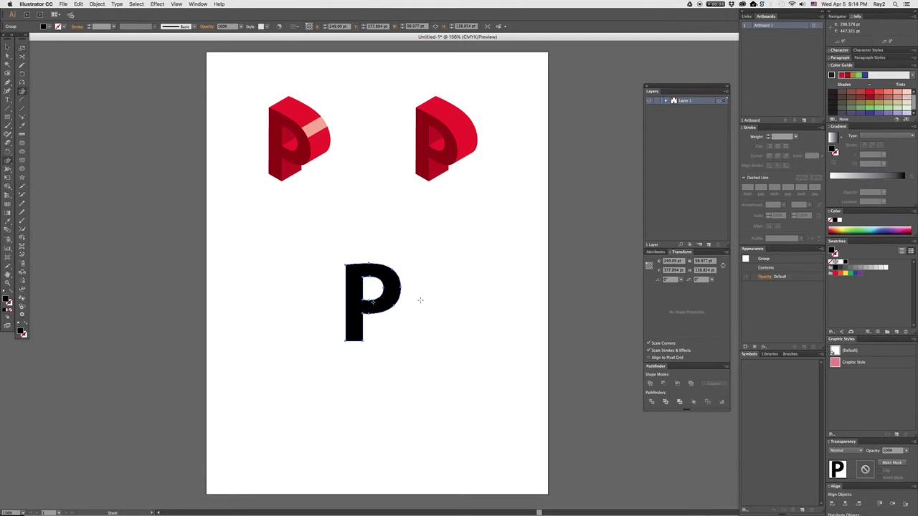
{"action": "left_click_drag", "start_coordinate": [430, 303], "coordinate": [439, 343]}
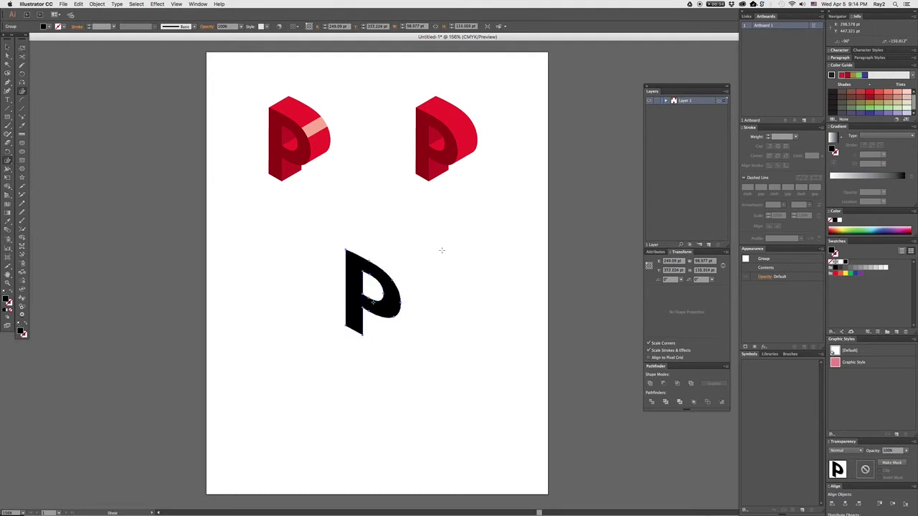
{"action": "key", "text": "super+shift+a"}
- Delete the inner counter path of the slanted P's bowl, then deselect
{"action": "key", "text": "a"}
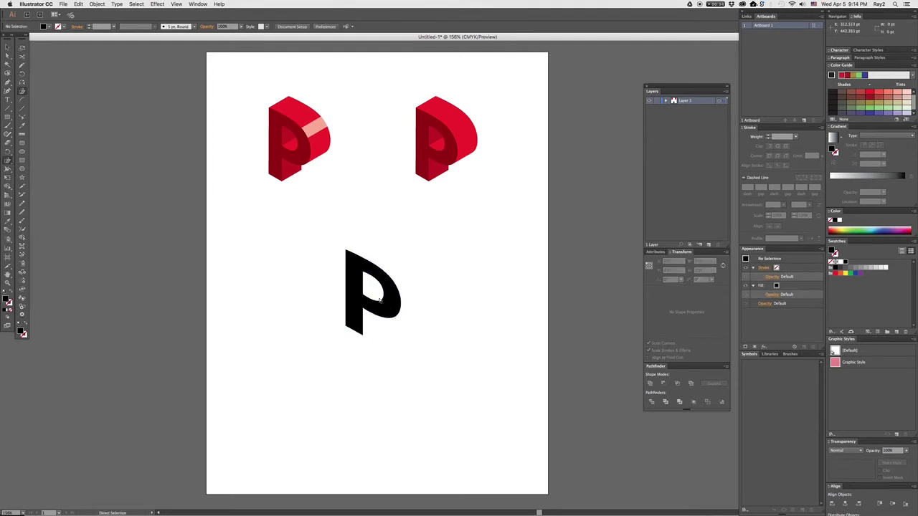
{"action": "left_click", "coordinate": [381, 303]}
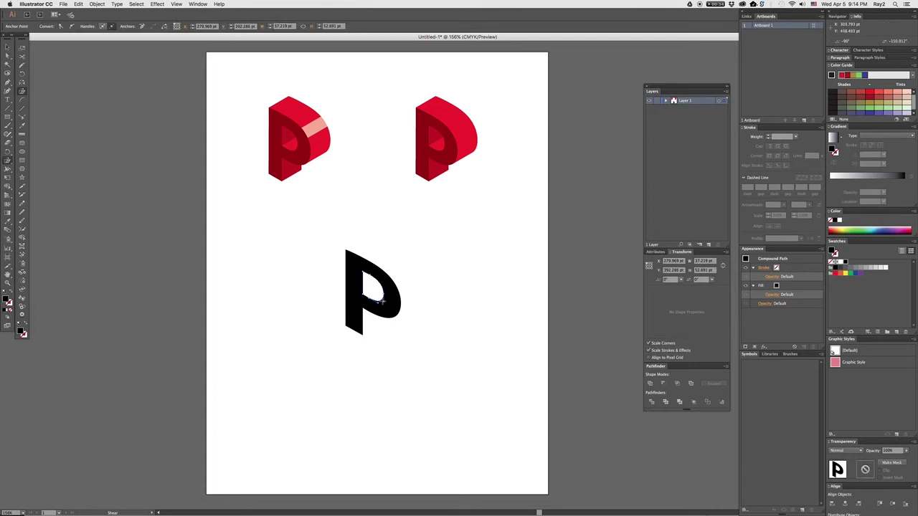
{"action": "key", "text": "plus"}
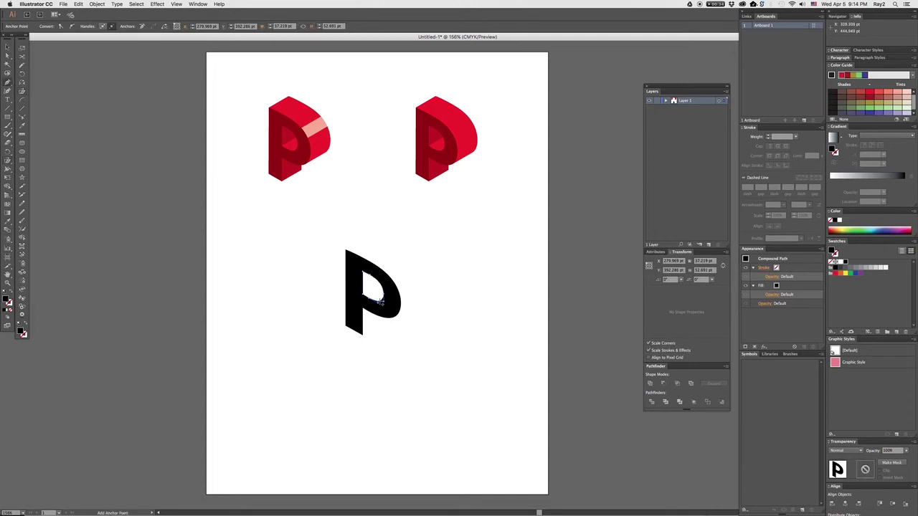
{"action": "left_click", "coordinate": [381, 302]}
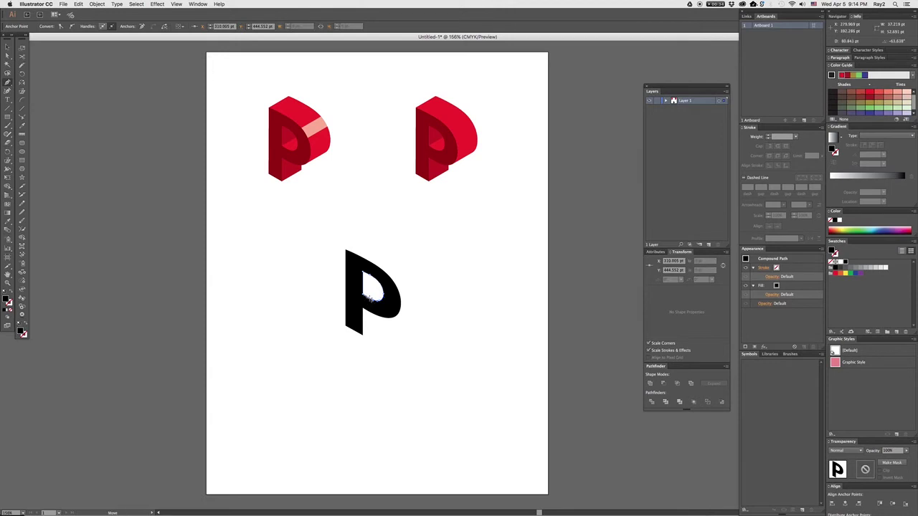
{"action": "left_click_drag", "start_coordinate": [372, 300], "coordinate": [394, 317]}
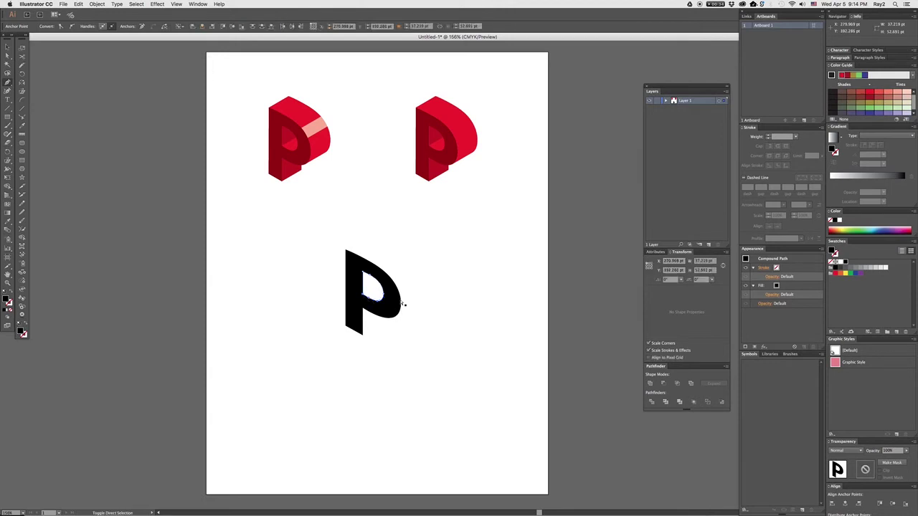
{"action": "key", "text": "Delete"}
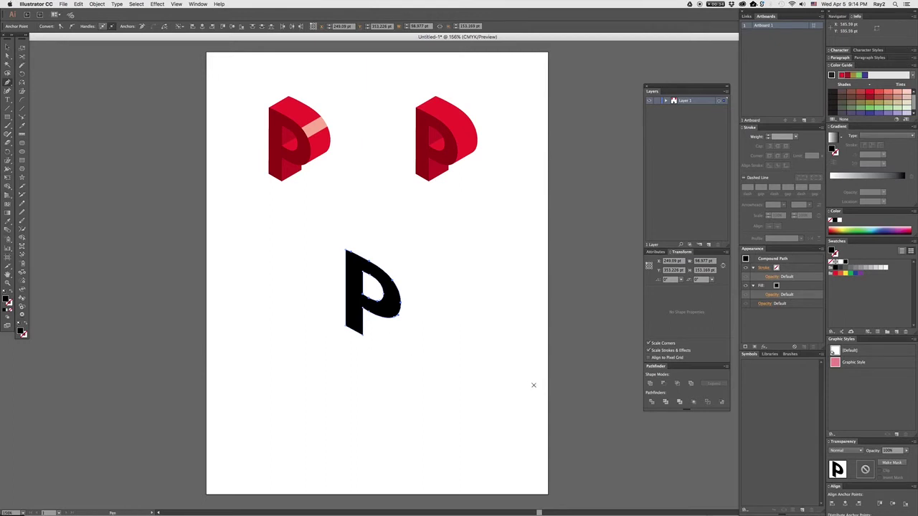
{"action": "key", "text": "a"}
{"action": "left_click", "coordinate": [534, 388]}
{"action": "key", "text": "a"}
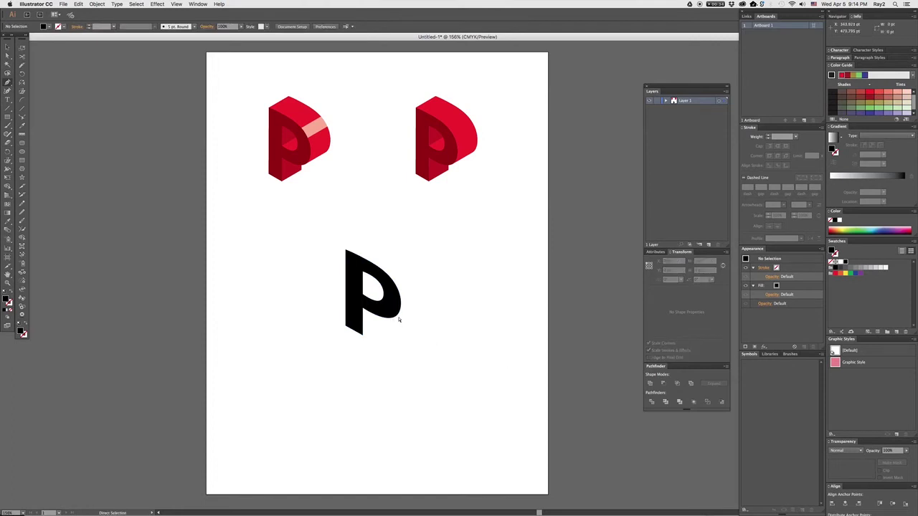
- Fill the path covering the P's bowl with red from the Color Guide
{"action": "left_click", "coordinate": [370, 287]}
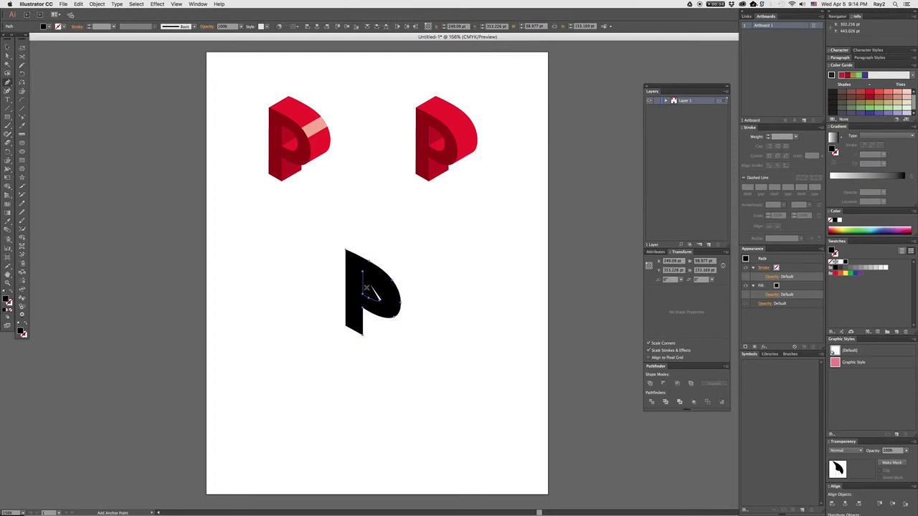
{"action": "left_click", "coordinate": [870, 95]}
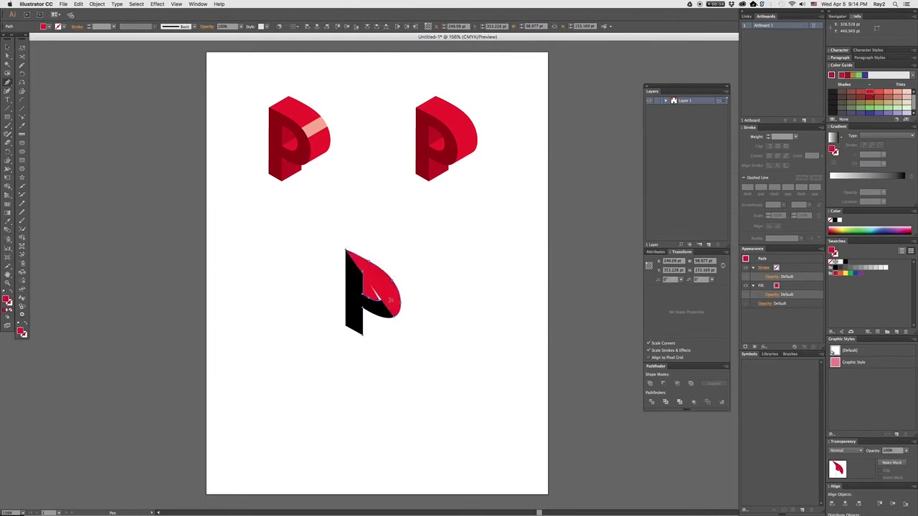
{"action": "key", "text": "ctrl"}
{"action": "left_click", "coordinate": [399, 310]}
{"action": "key", "text": "m"}
{"action": "key", "text": "a"}
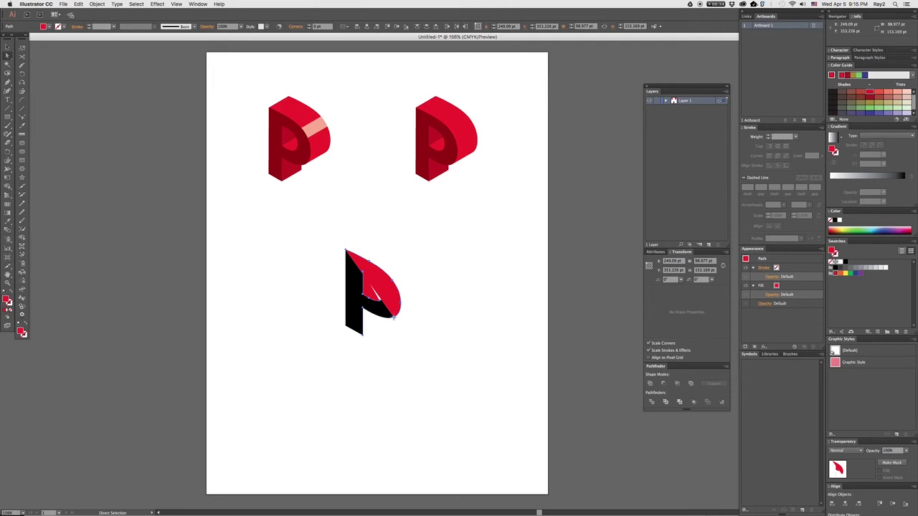
- Duplicate the red bowl shape and offset the copy up and to the right
{"action": "left_click_drag", "start_coordinate": [397, 320], "coordinate": [415, 308]}
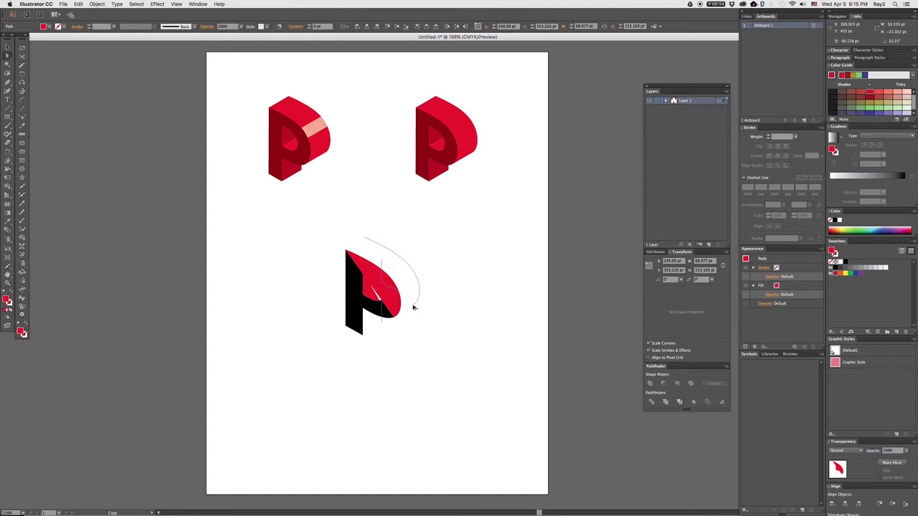
{"action": "left_click_drag", "start_coordinate": [415, 309], "coordinate": [416, 309]}
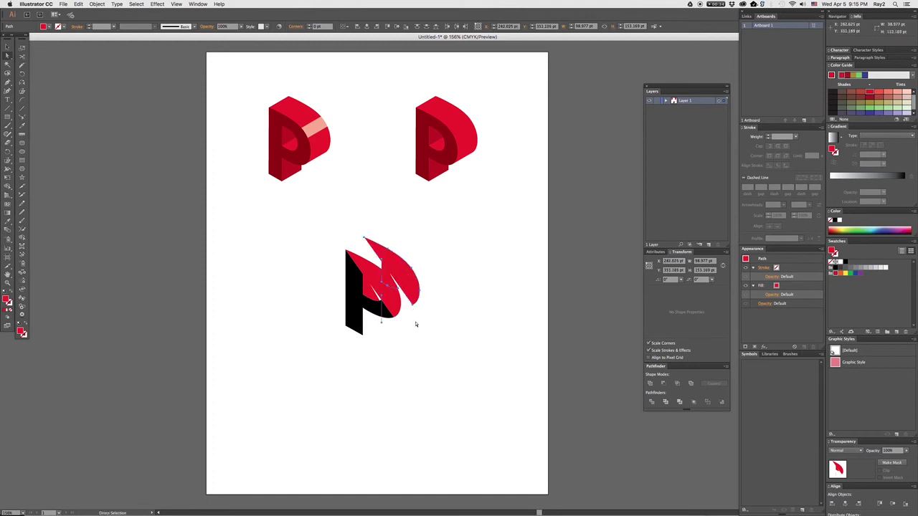
{"action": "left_click", "coordinate": [416, 323]}
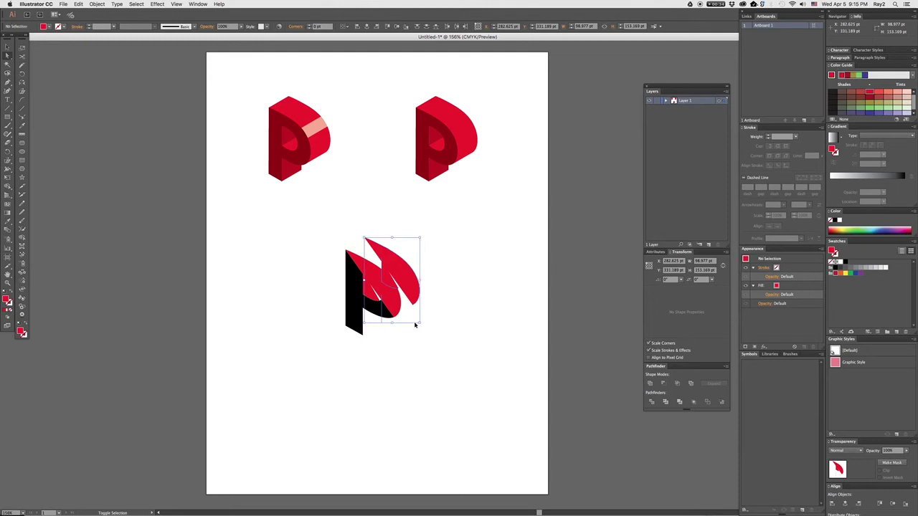
- Send the red curved face behind the black P
{"action": "left_click", "coordinate": [415, 290]}
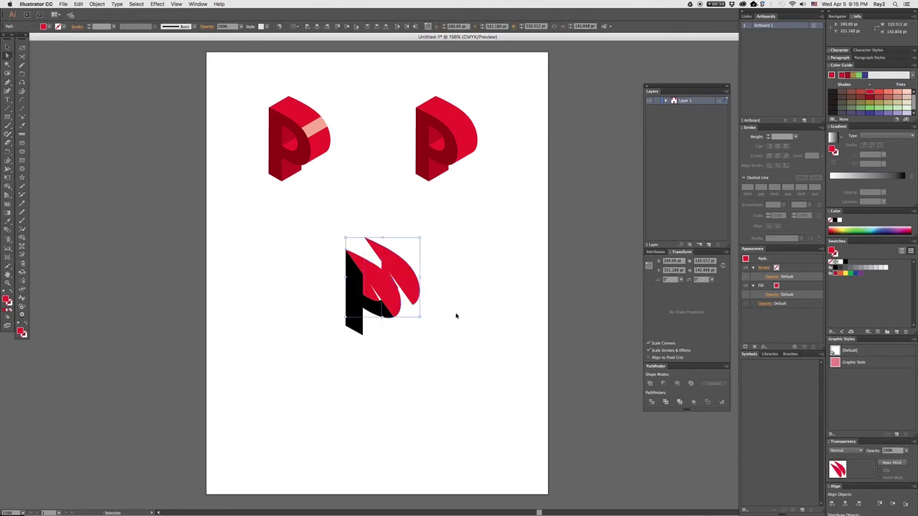
{"action": "key", "text": "ctrl+shift+bracketleft"}
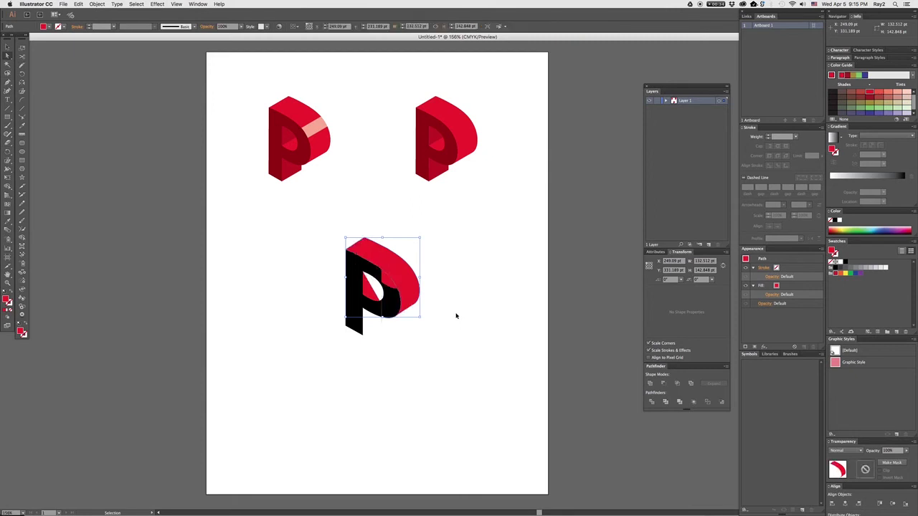
{"action": "key", "text": "a"}
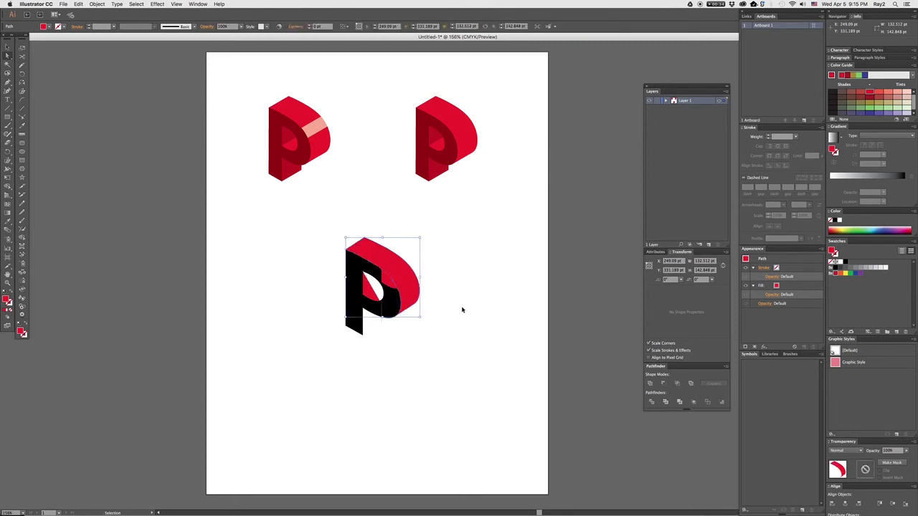
{"action": "left_click", "coordinate": [461, 310]}
- Bring a red piece forward and widen the thin inner piece to fill the stem gap
{"action": "left_click", "coordinate": [391, 287]}
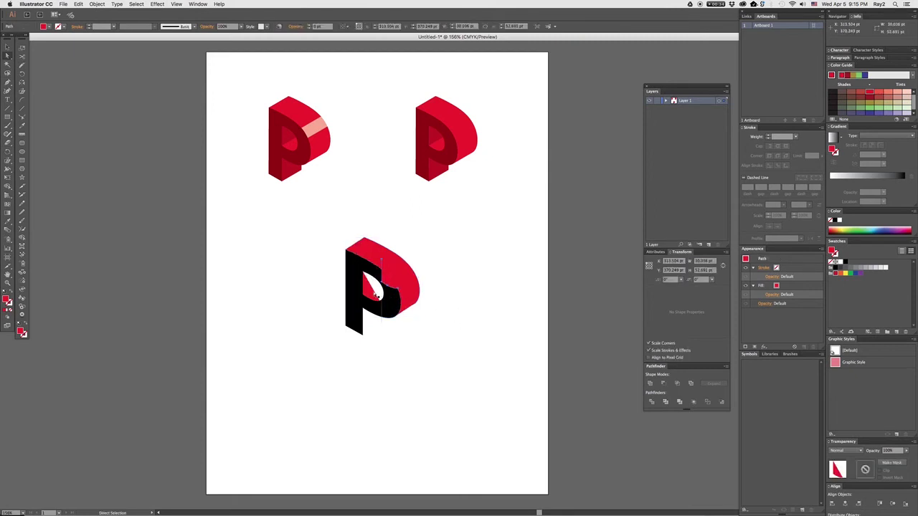
{"action": "key", "text": "v"}
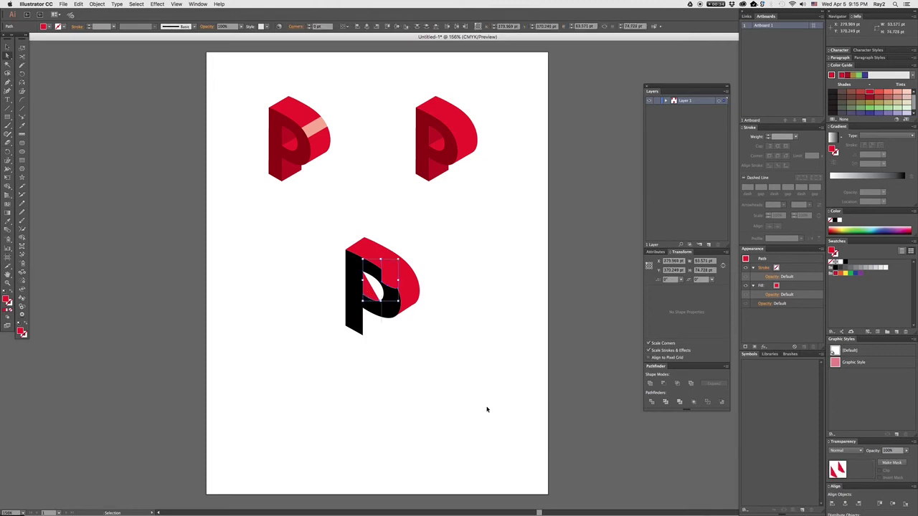
{"action": "key", "text": "ctrl+shift+bracketright"}
{"action": "key", "text": "a"}
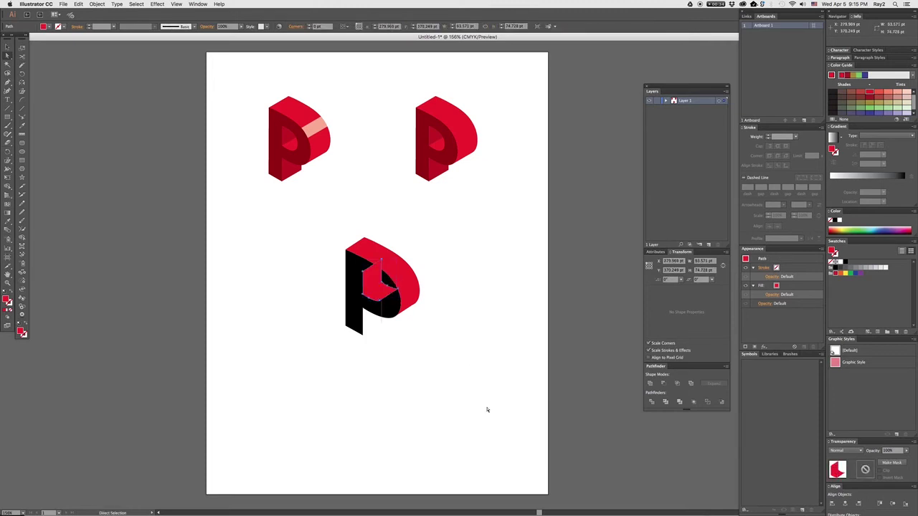
{"action": "left_click", "coordinate": [382, 322]}
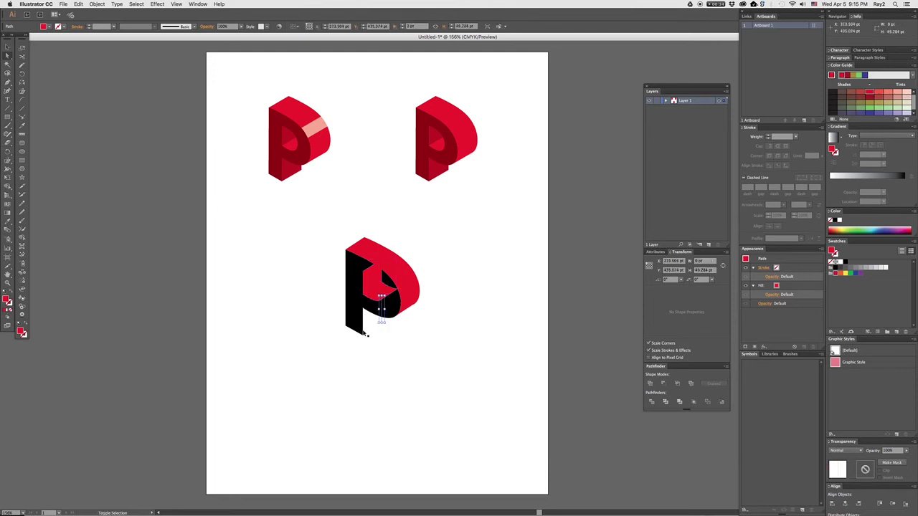
{"action": "left_click_drag", "start_coordinate": [372, 330], "coordinate": [362, 335]}
{"action": "key", "text": "ctrl+k"}
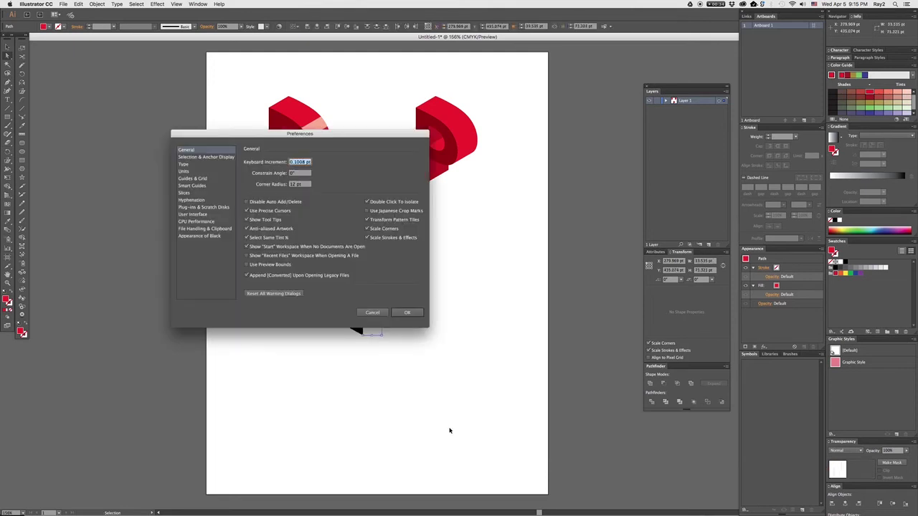
{"action": "left_click", "coordinate": [374, 313]}
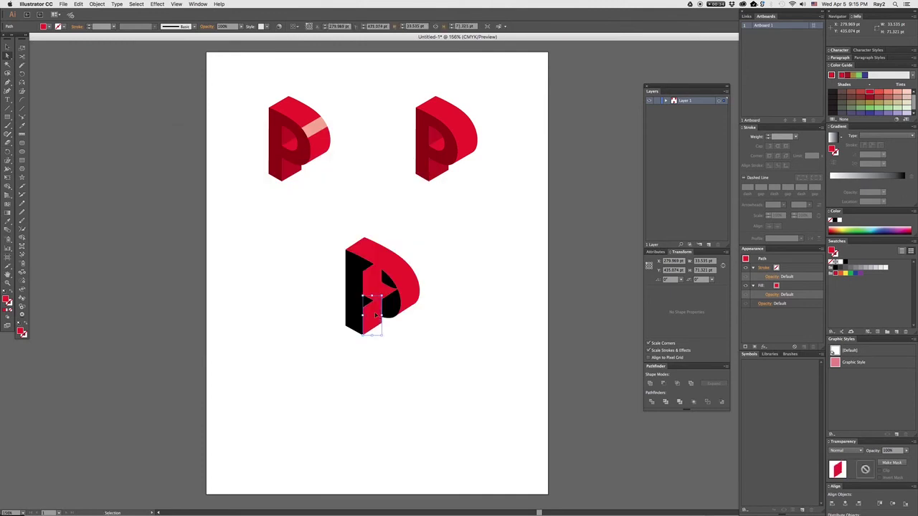
- Select the bottom P group, then deselect to review the black P with red depth faces
{"action": "left_click", "coordinate": [353, 305]}
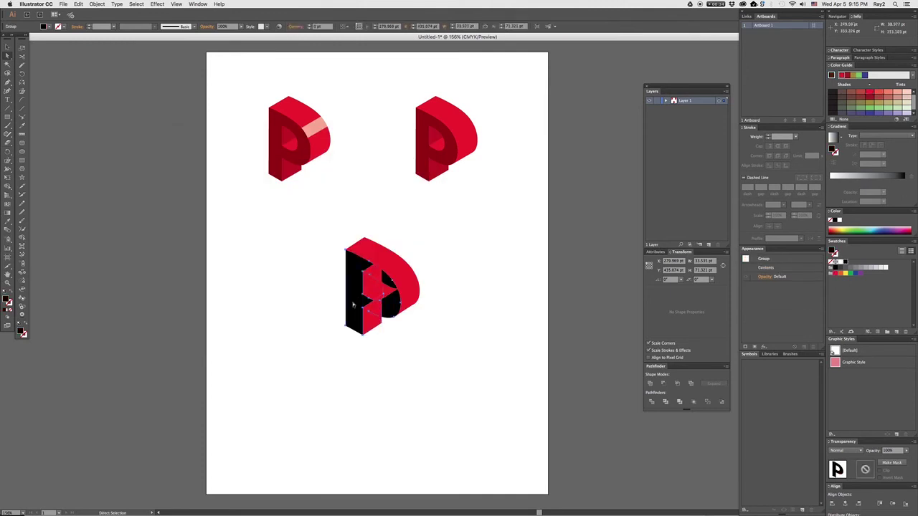
{"action": "key", "text": "super"}
{"action": "left_click", "coordinate": [485, 381]}
{"action": "key", "text": "v"}
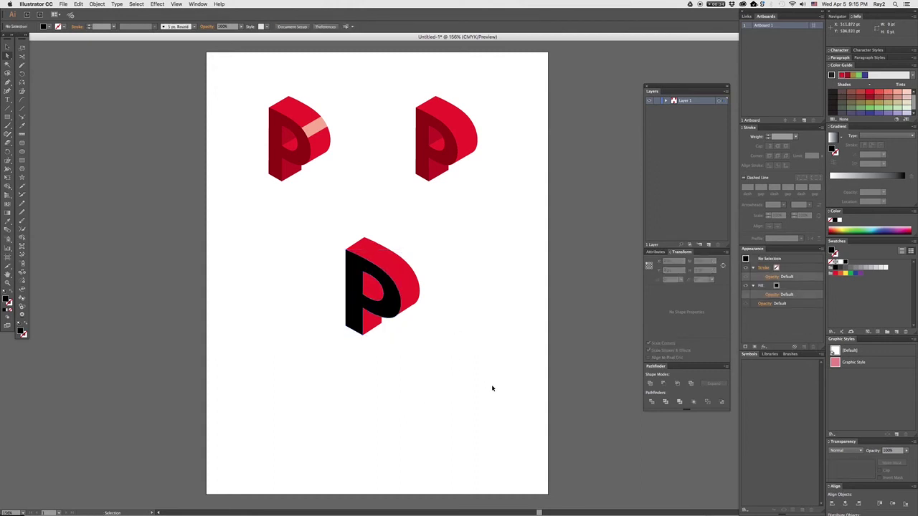
- Pick corner points of the bottom P's inner red path and reshape them to fit the counter
{"action": "key", "text": "a"}
{"action": "left_click", "coordinate": [379, 296]}
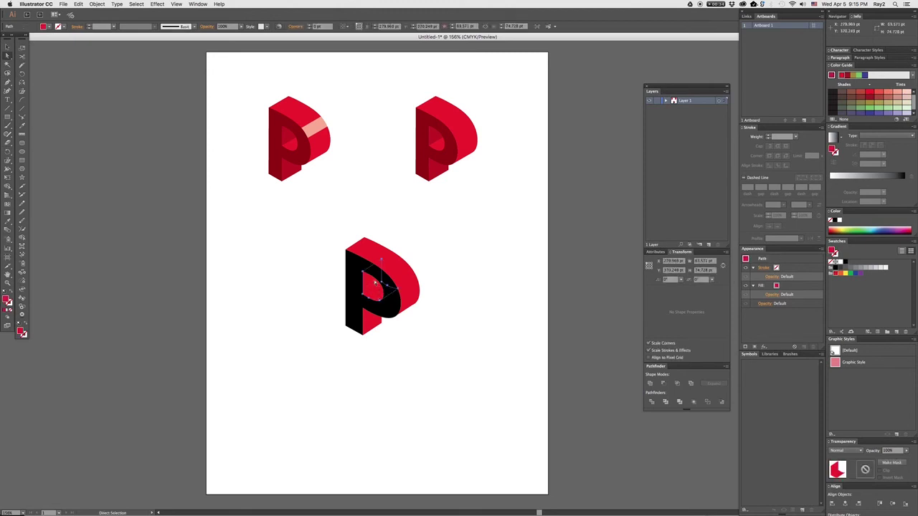
{"action": "left_click", "coordinate": [364, 274]}
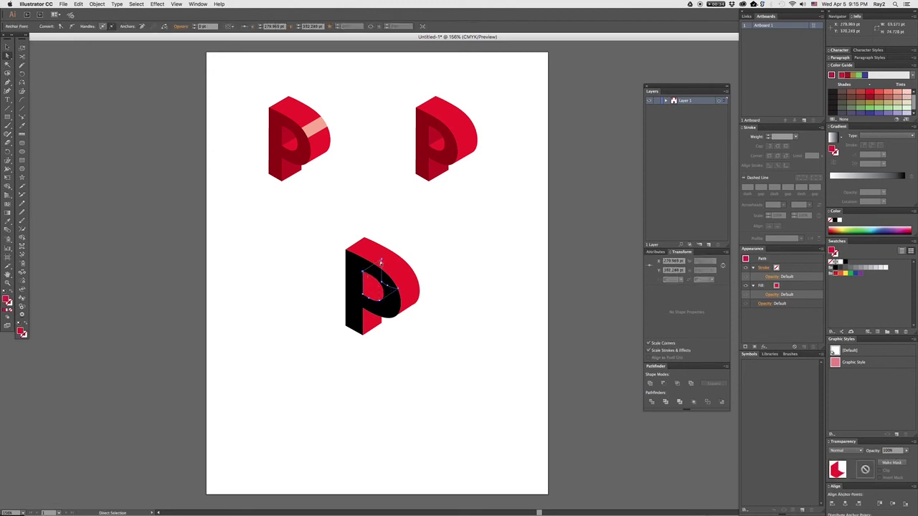
{"action": "left_click", "coordinate": [382, 263]}
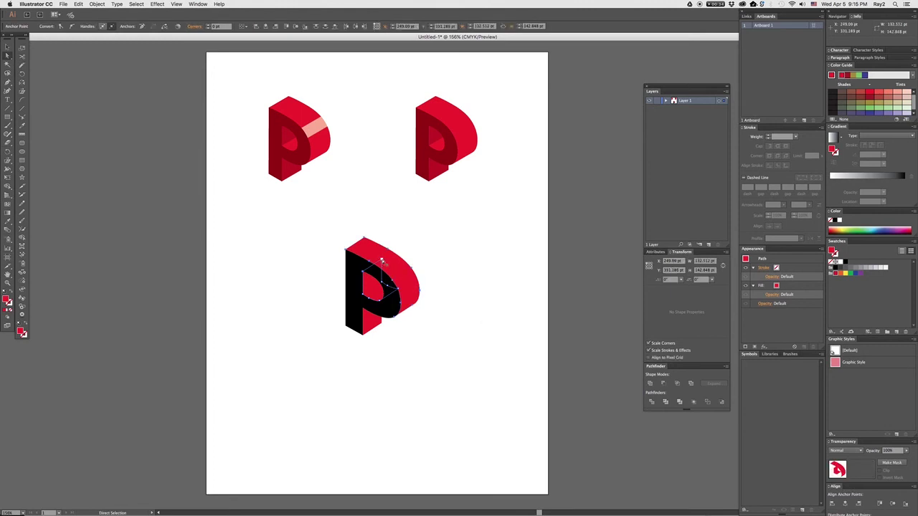
{"action": "left_click", "coordinate": [363, 273], "text": "shift"}
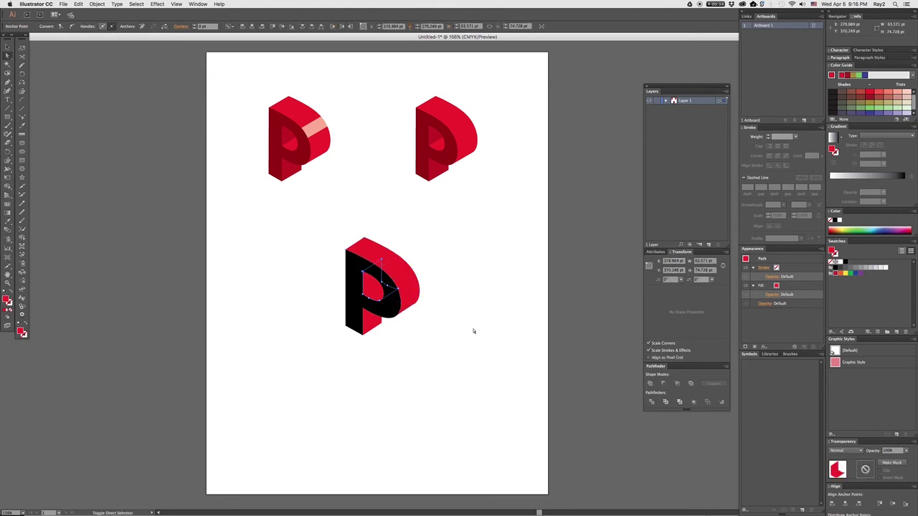
{"action": "key", "text": "ctrl+j"}
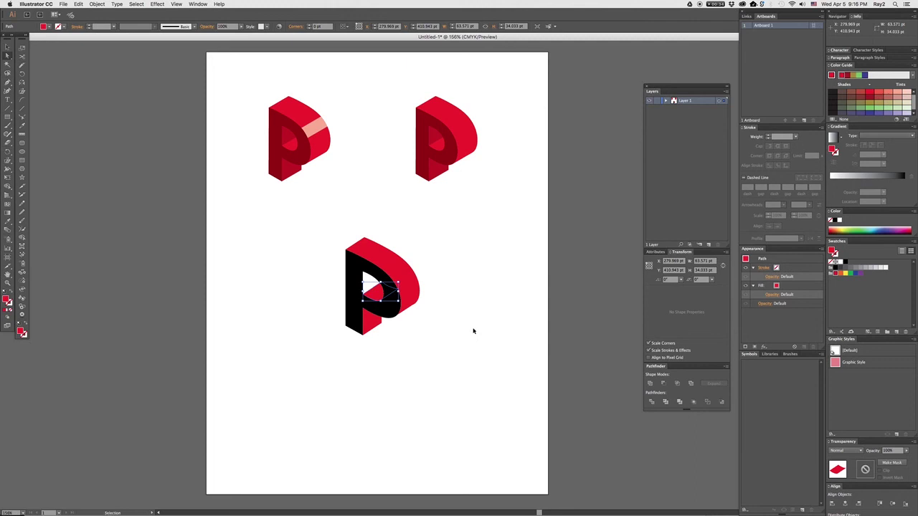
- Undo the last change and pick the corner points of the inner face along the lower stem
{"action": "key", "text": "a"}
{"action": "key", "text": "ctrl+z"}
{"action": "key", "text": "v"}
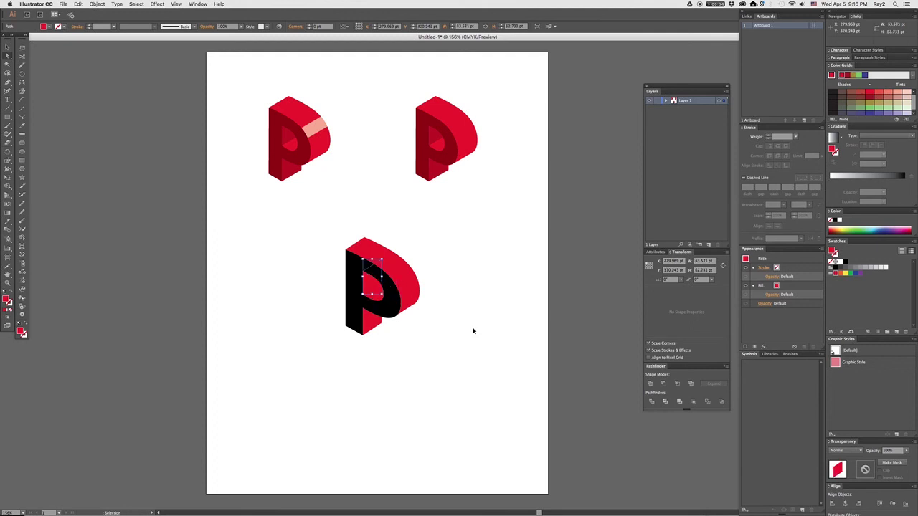
{"action": "key", "text": "a"}
{"action": "left_click", "coordinate": [372, 327]}
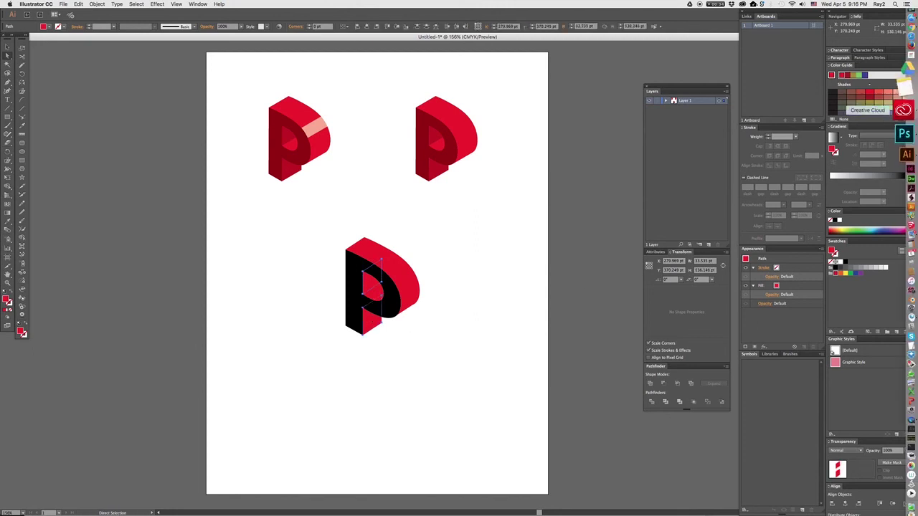
- Fill the inner face with a darker red Color Guide swatch, then reselect that dark-red inner path
{"action": "left_click", "coordinate": [860, 96]}
{"action": "key", "text": "v"}
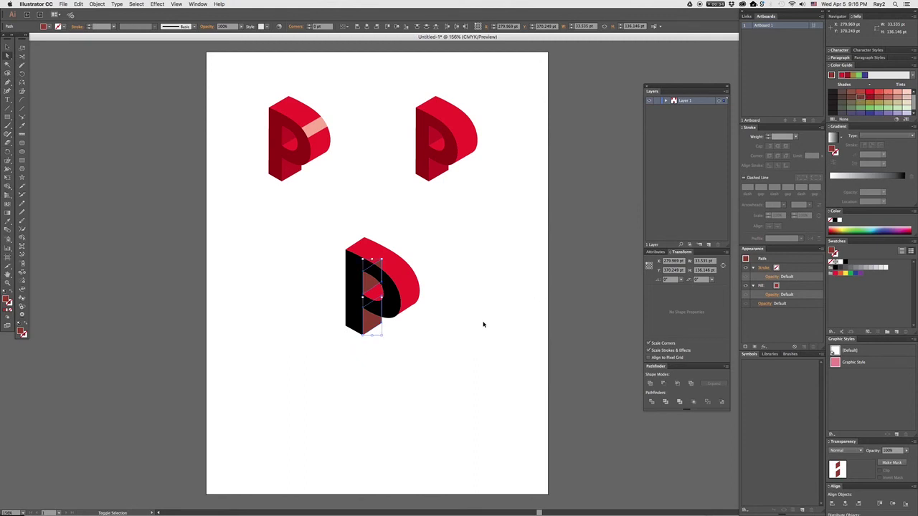
{"action": "left_click", "coordinate": [414, 285]}
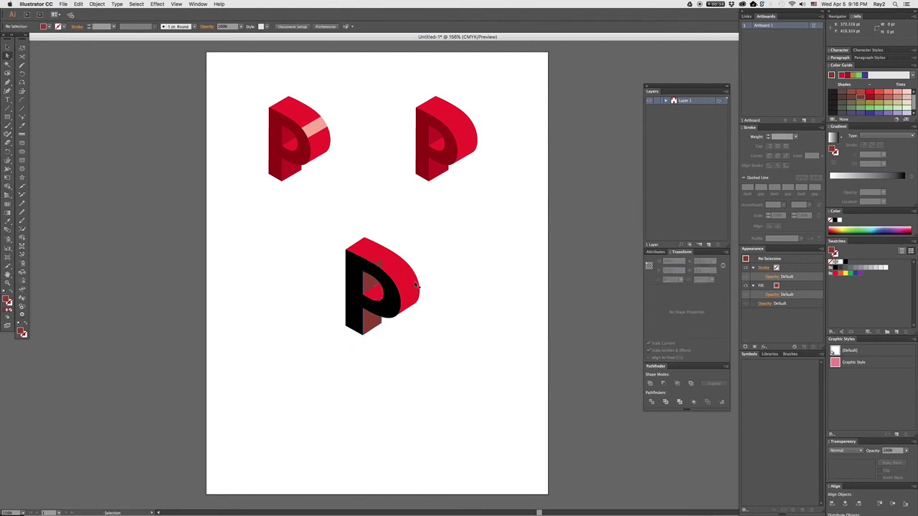
{"action": "key", "text": "a"}
{"action": "key", "text": "super"}
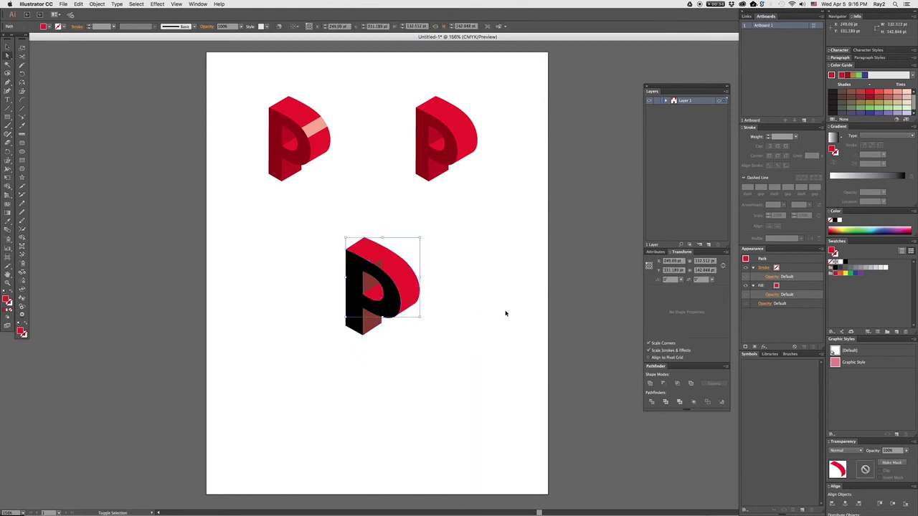
{"action": "left_click", "coordinate": [466, 270]}
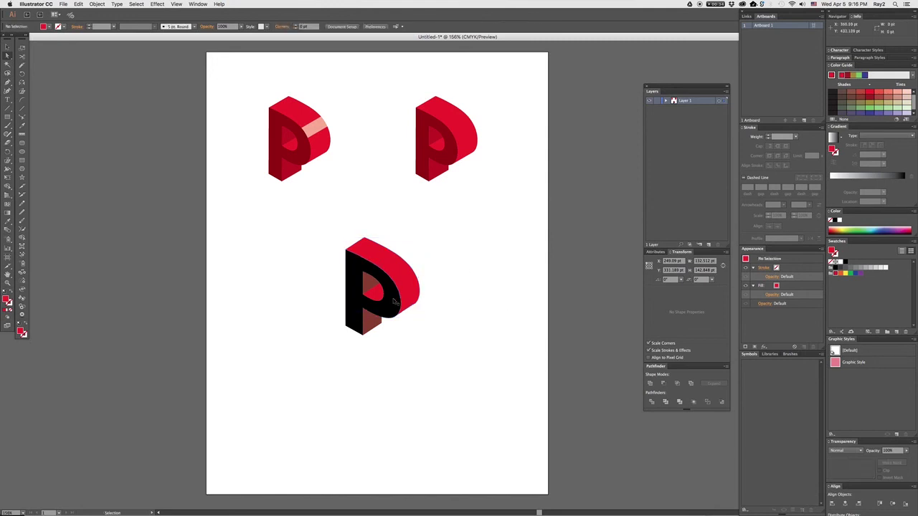
{"action": "left_click", "coordinate": [374, 284]}
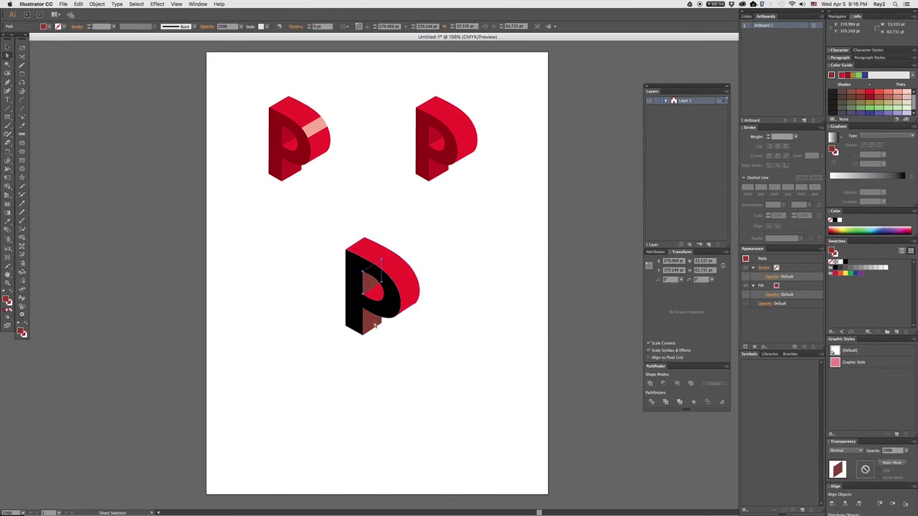